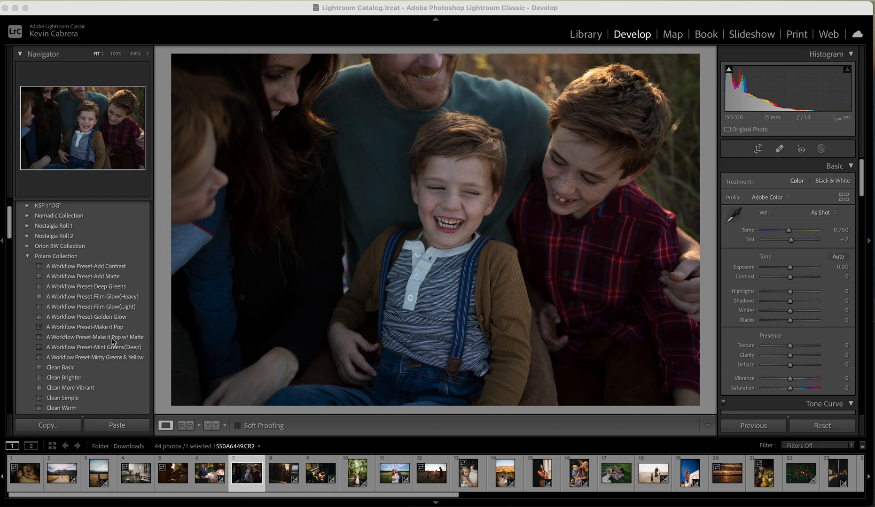
Look through the Polaris Collection presets and the develop adjustments from Basic down to Detail
scroll(89, 396, down, 2)
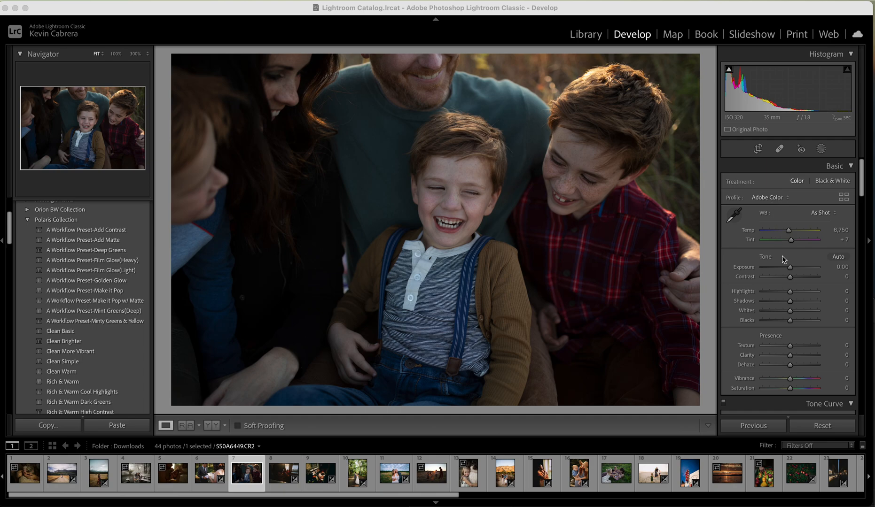
scroll(785, 290, down, 5)
scroll(784, 290, down, 8)
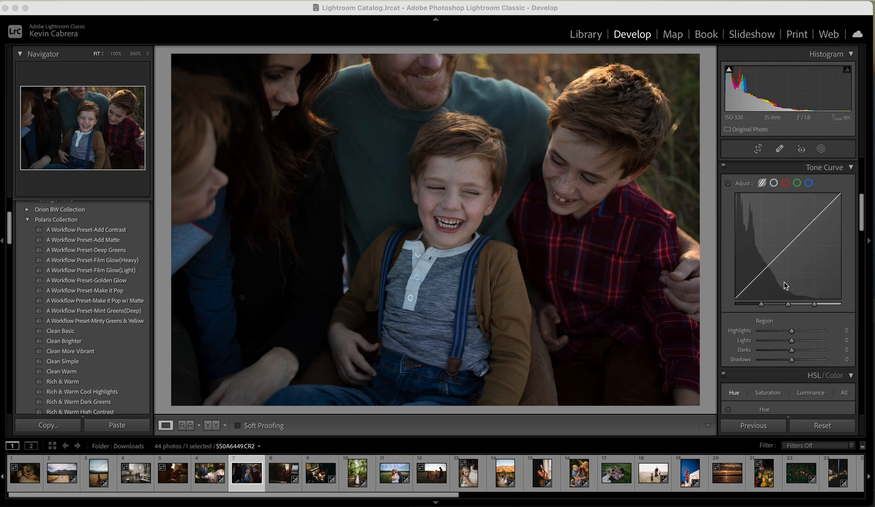
scroll(785, 285, down, 5)
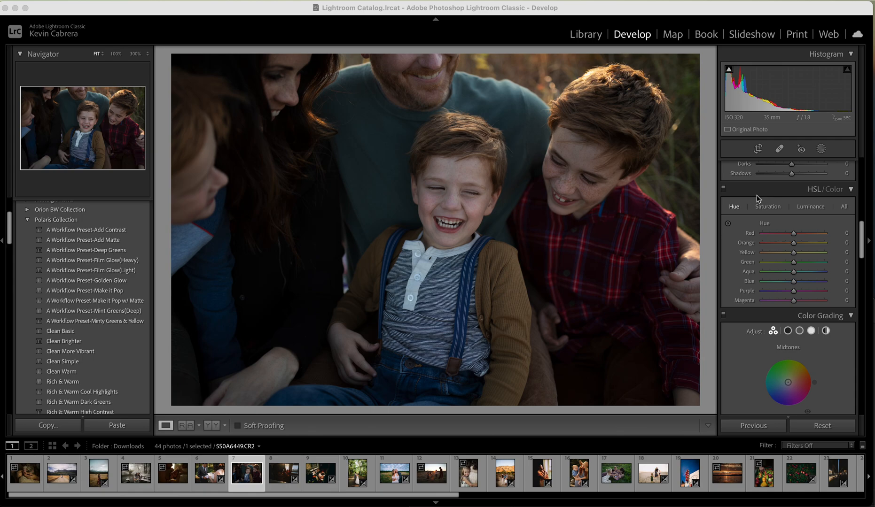
scroll(796, 273, down, 4)
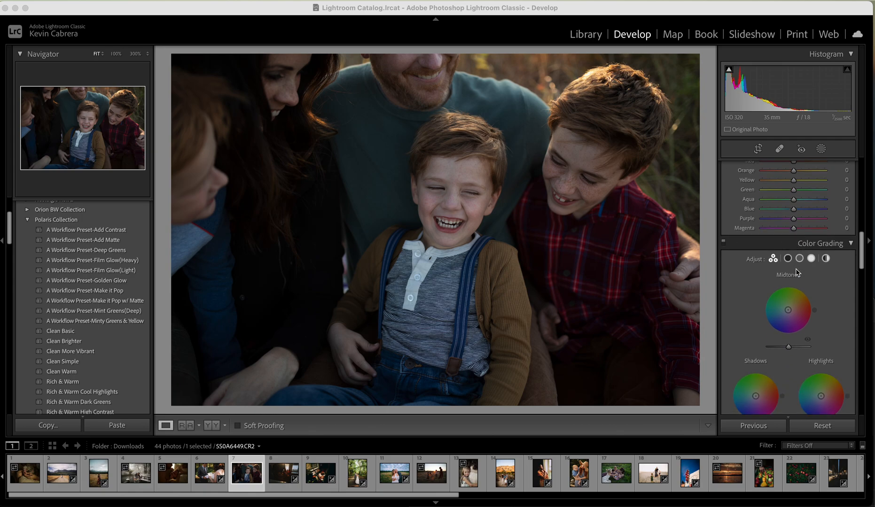
scroll(796, 272, down, 14)
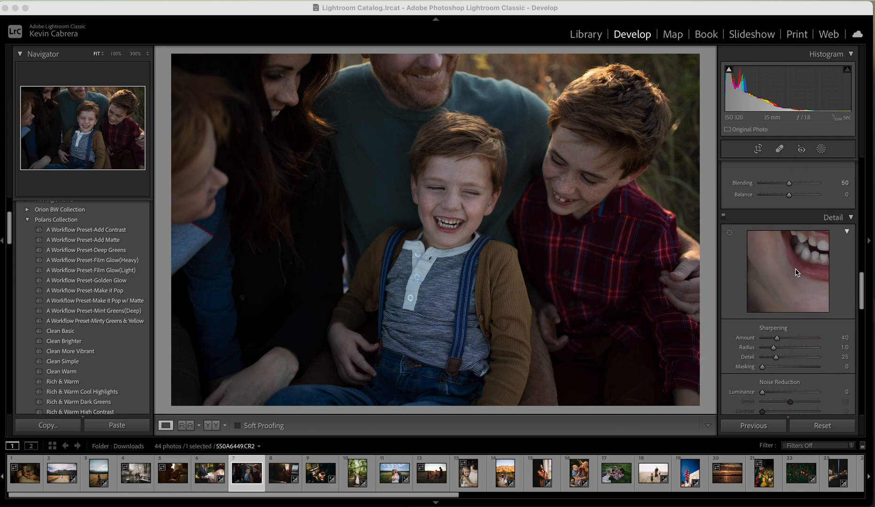
scroll(796, 273, down, 15)
scroll(797, 272, up, 20)
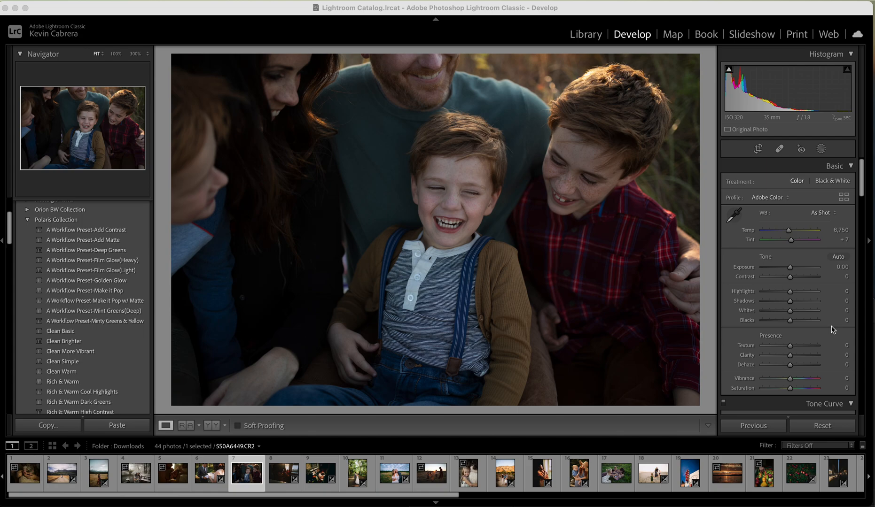
Browse the available profiles, collapse the A Wandering Collective - Polaris Editing Profile group, and close the Profile Browser
click(775, 197)
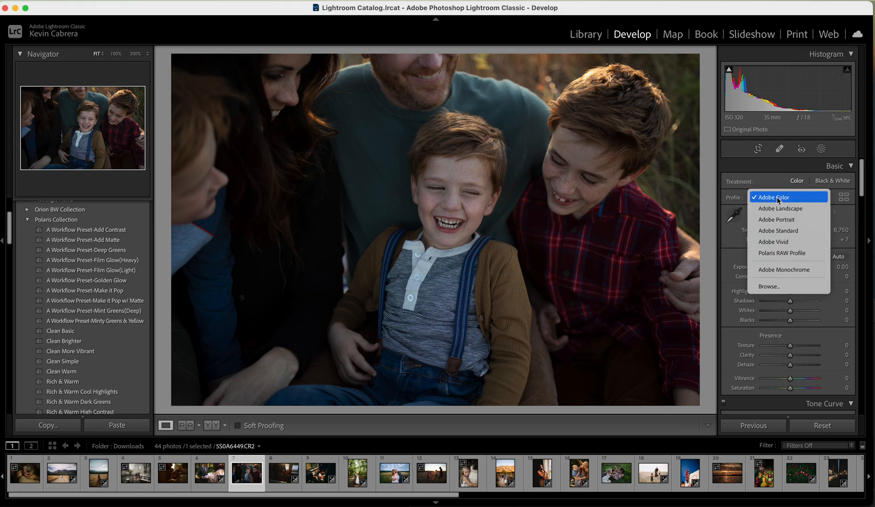
click(768, 288)
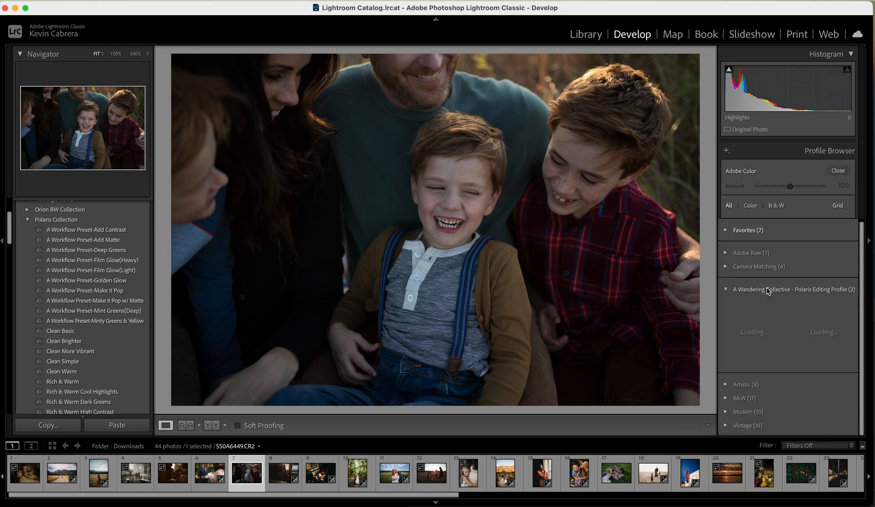
click(726, 291)
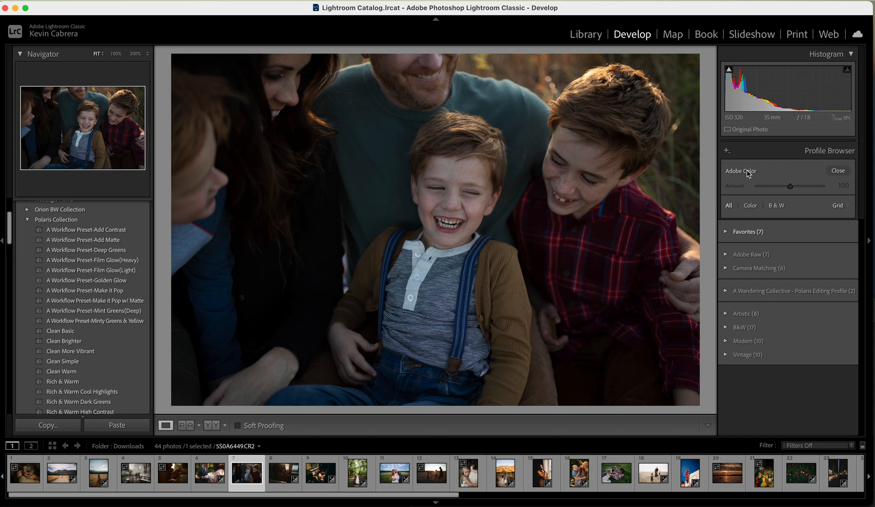
click(838, 171)
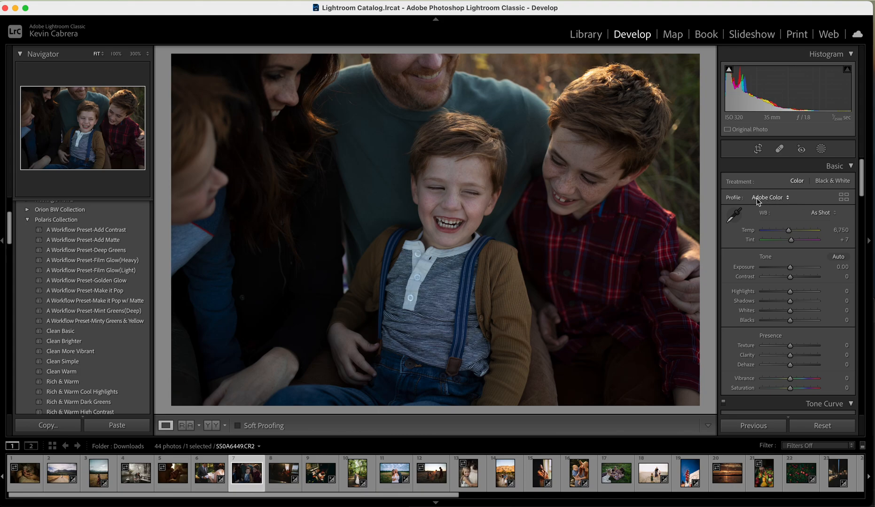
Select both XMP files in Desktop > Polaris Pro-Set Pack > Polaris Profiles for profile import, and cancel the import
click(771, 197)
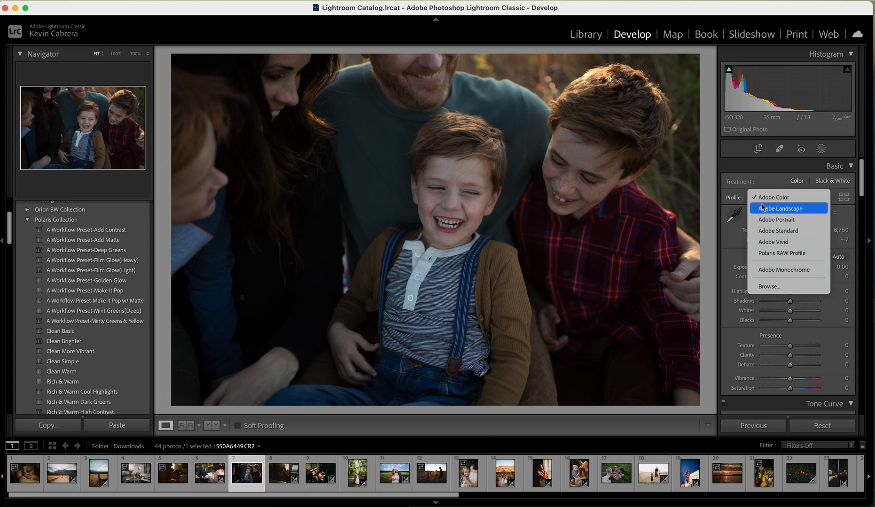
click(783, 289)
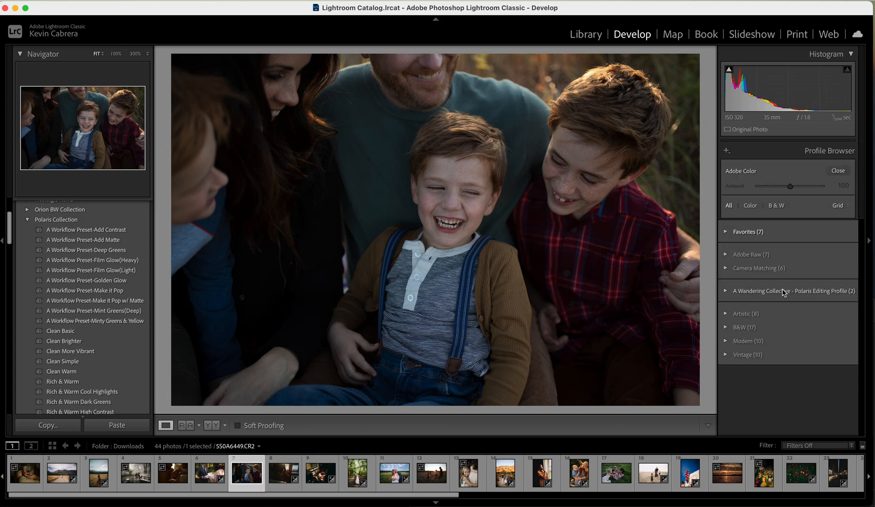
click(726, 151)
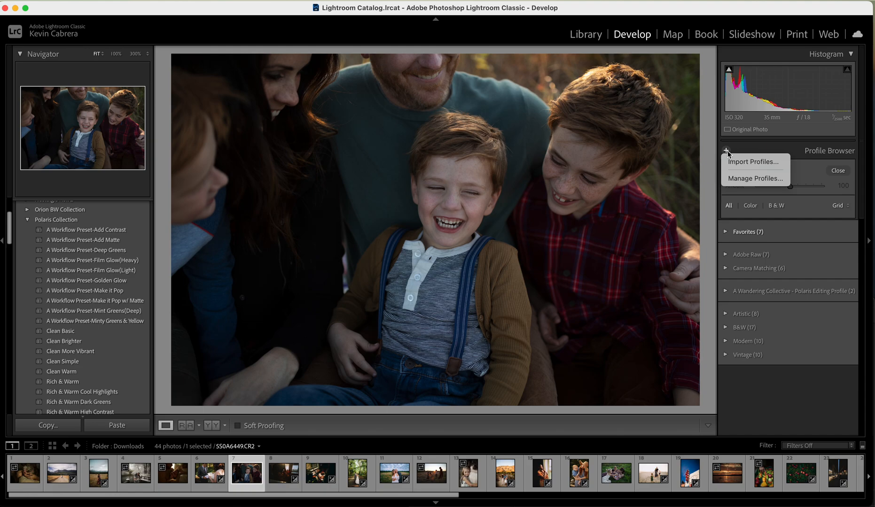
click(732, 162)
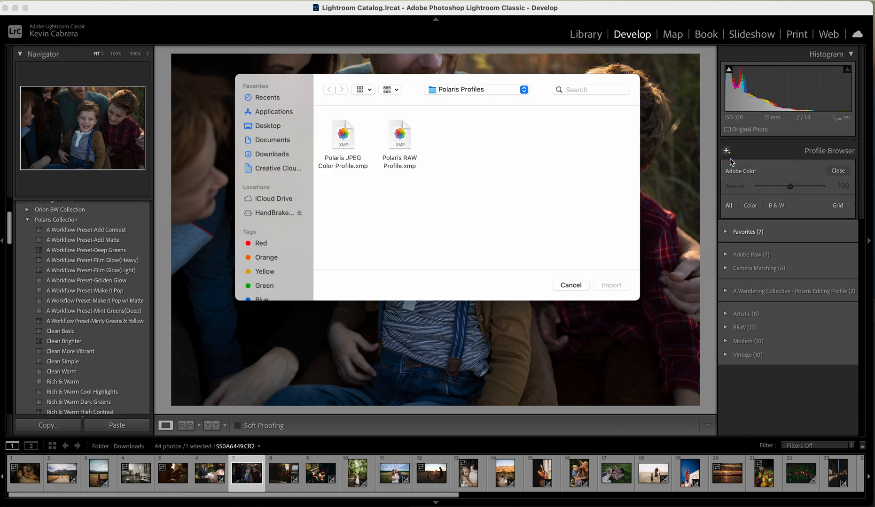
click(287, 127)
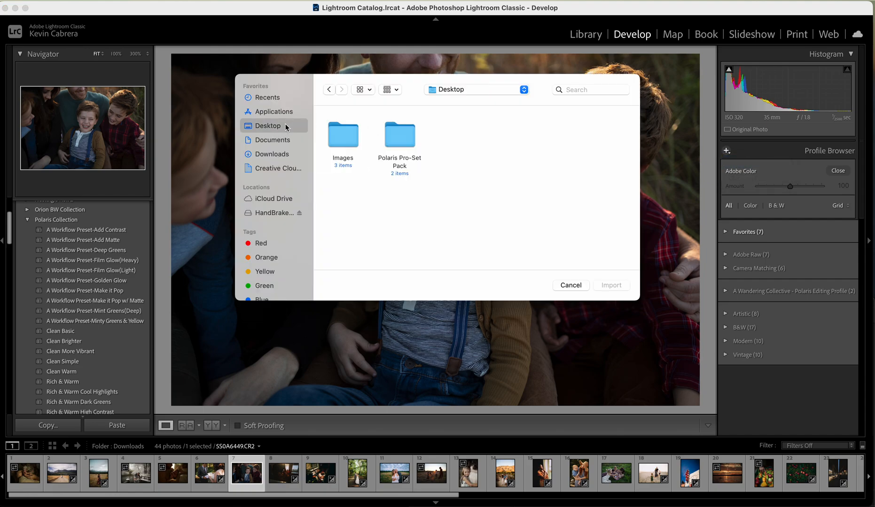
double_click(404, 137)
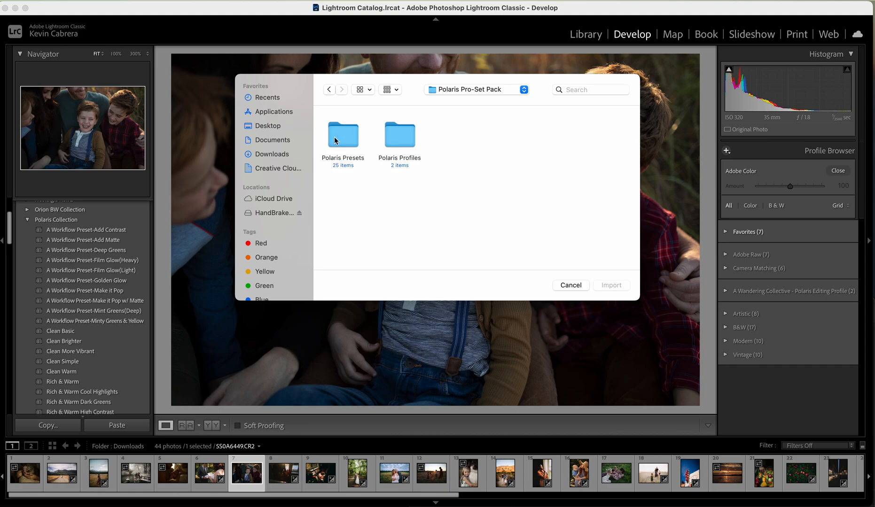
double_click(407, 137)
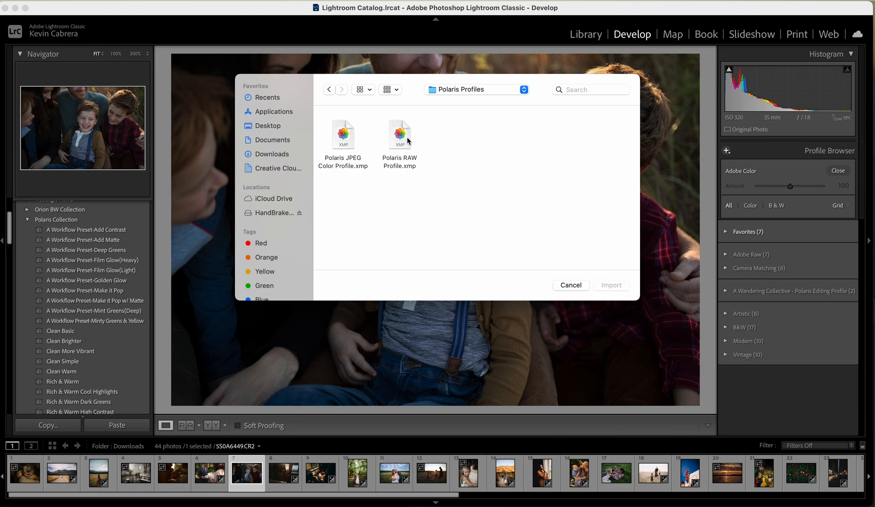
drag(411, 172, 331, 145)
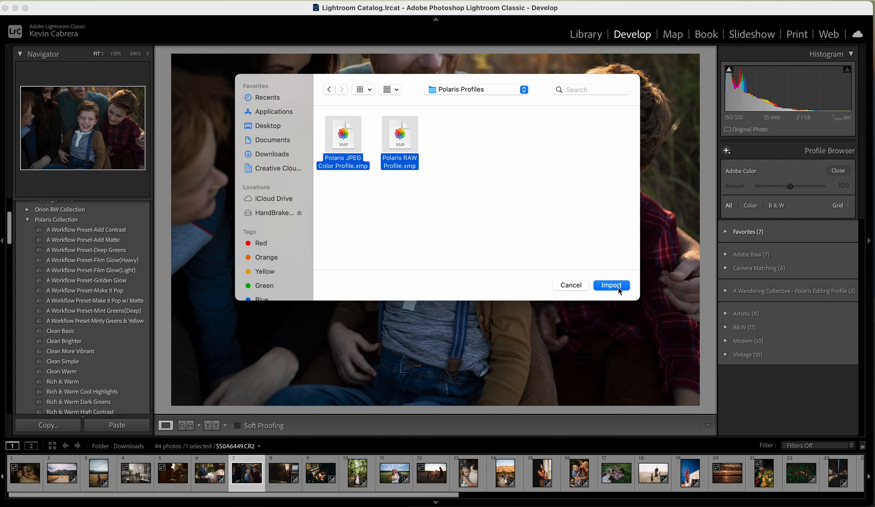
click(570, 286)
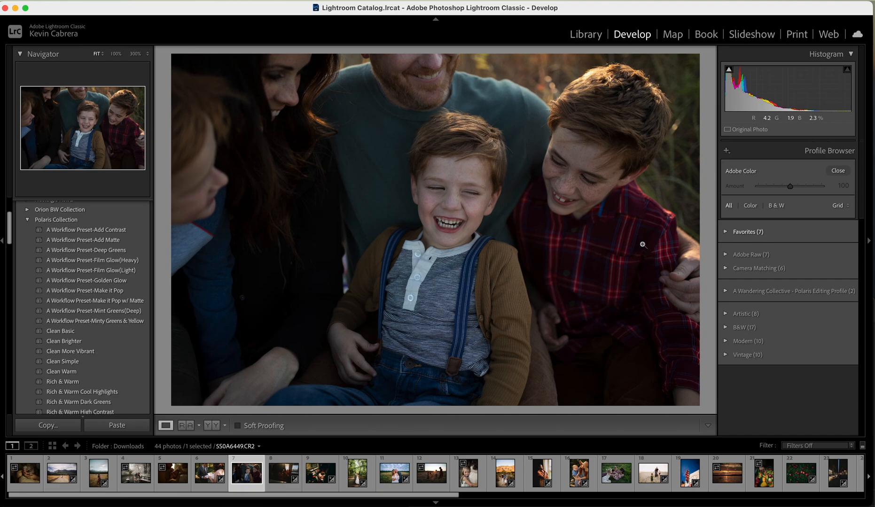
Preview the Polaris RAW Profile from the Polaris Editing Profile group on the photo and collapse the group
click(726, 292)
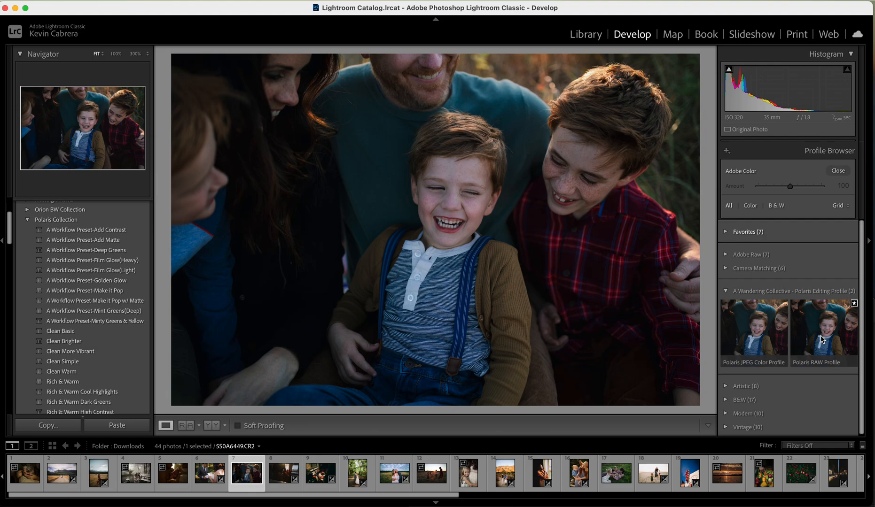
click(725, 291)
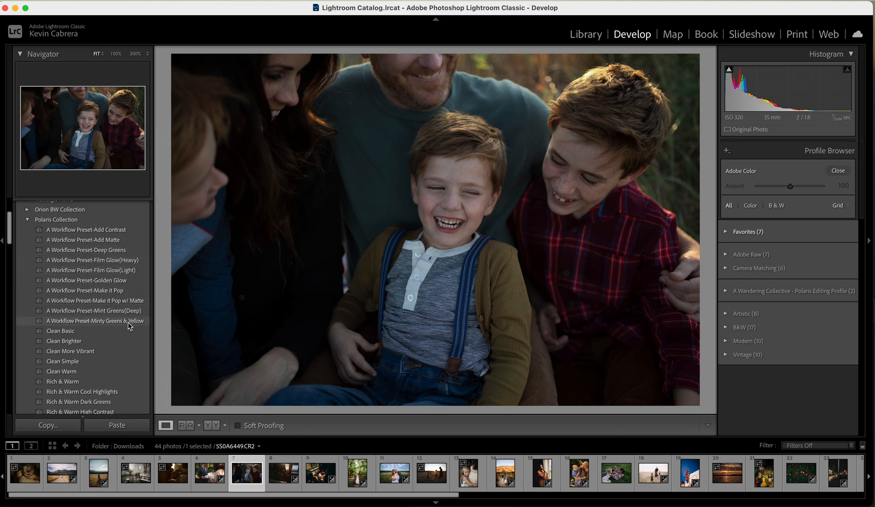
Select all the XMP files in Desktop > Polaris Pro-Set Pack > Polaris Presets for preset import, and cancel the import
scroll(130, 269, up, 5)
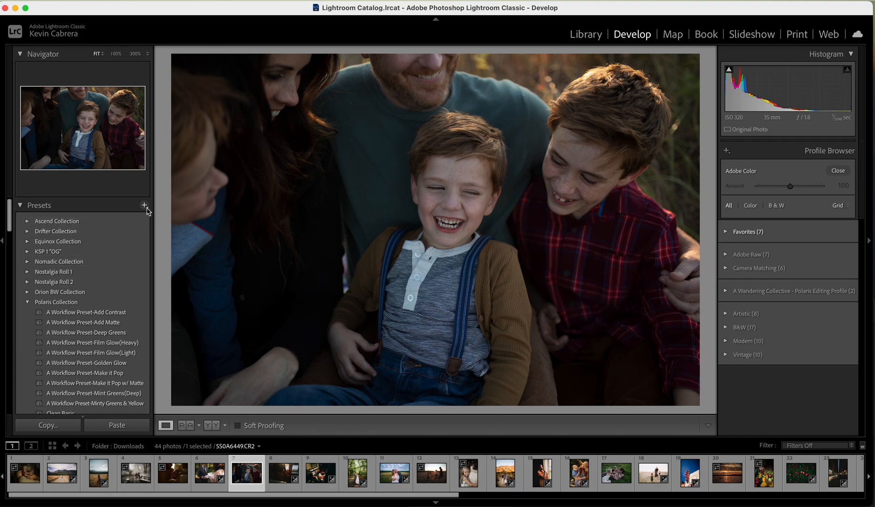
click(144, 206)
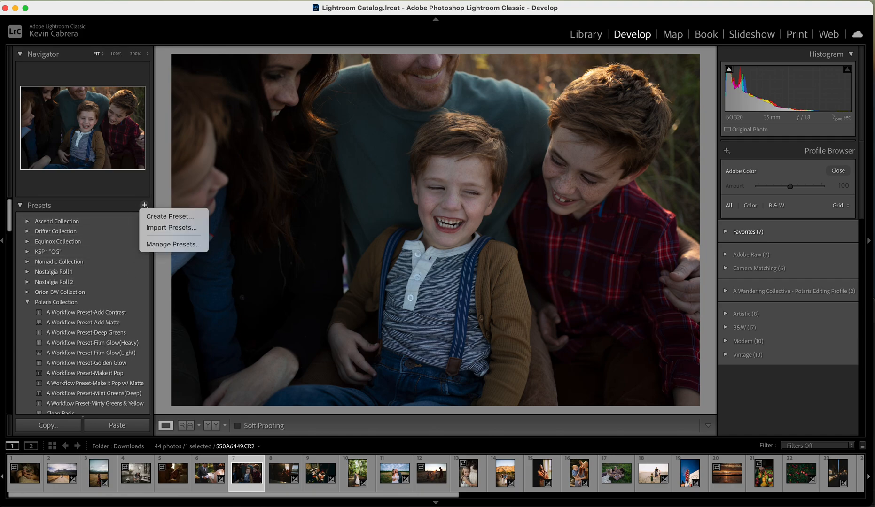
click(135, 204)
click(145, 206)
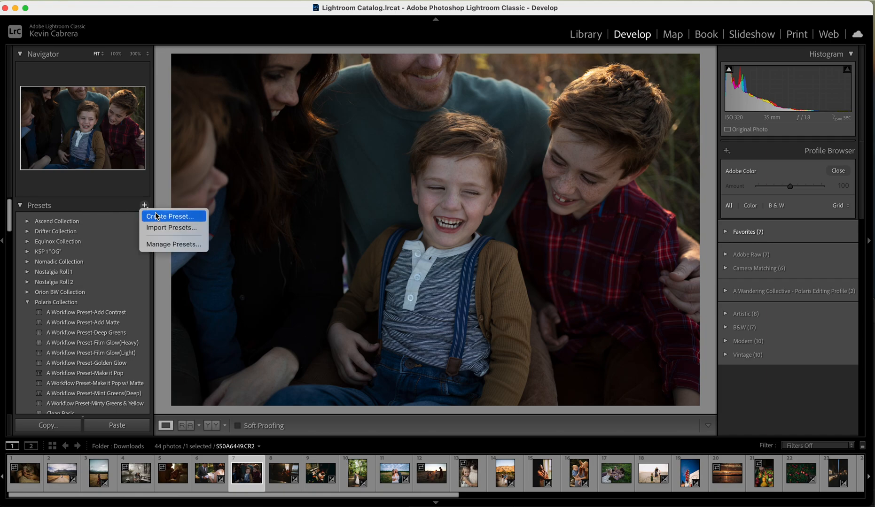
click(153, 228)
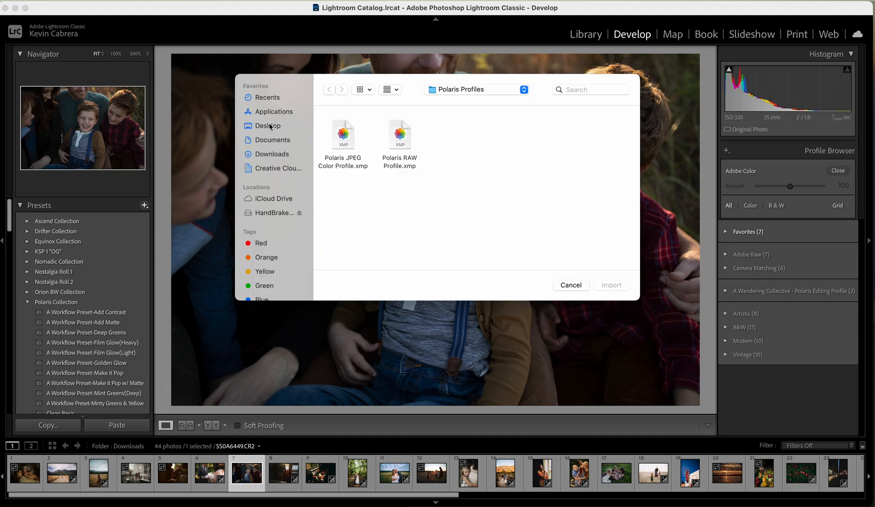
click(268, 126)
double_click(400, 138)
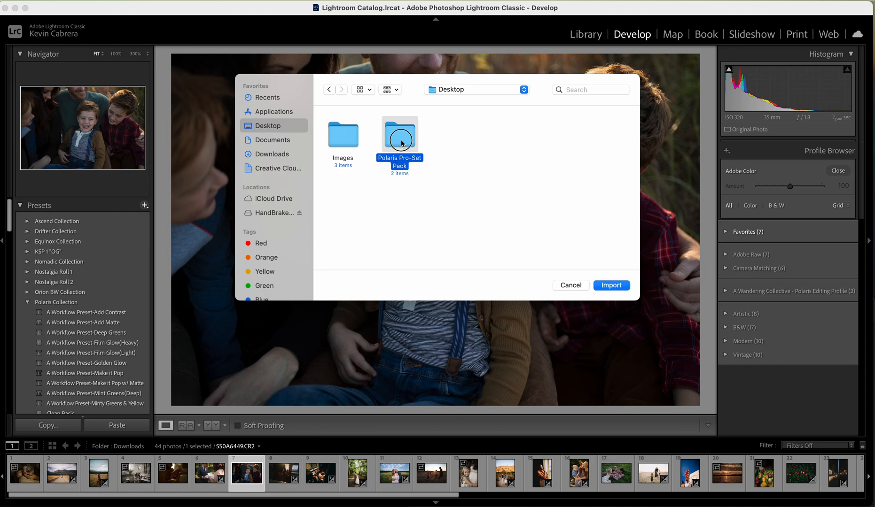
double_click(354, 138)
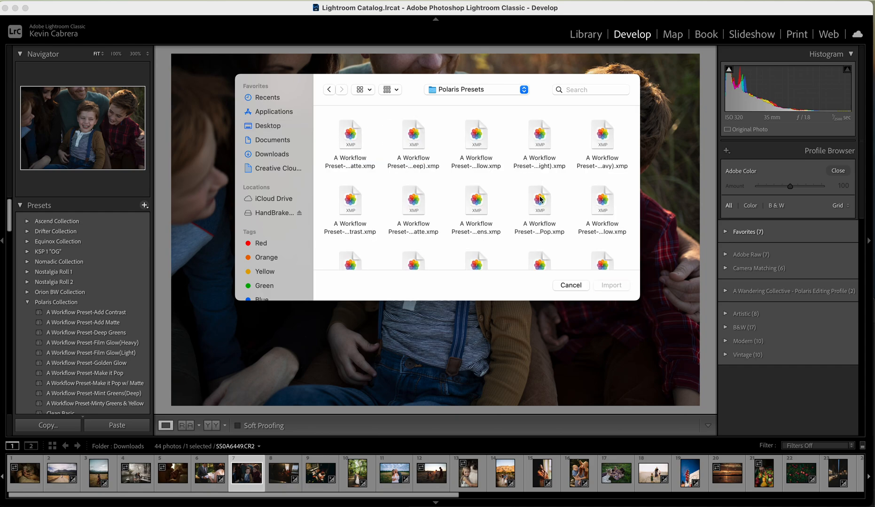
drag(324, 125, 639, 399)
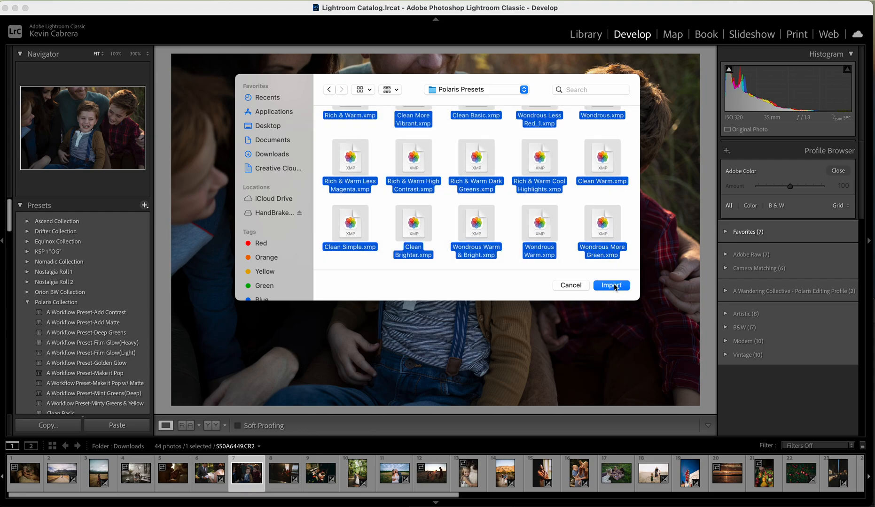
click(571, 286)
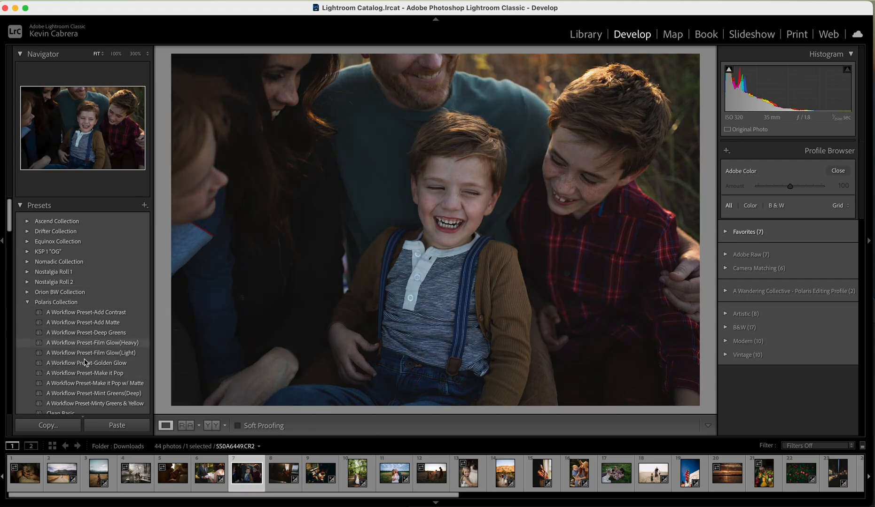
scroll(86, 365, down, 1)
scroll(89, 329, down, 3)
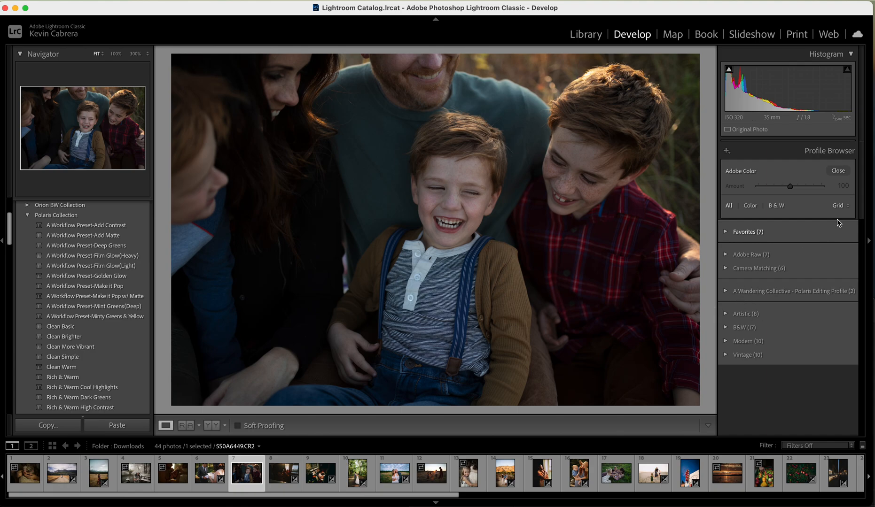
Close the Profile Browser and set the photo's Exposure to +0.85, Temp to 7,822 and Tint to +10
click(838, 171)
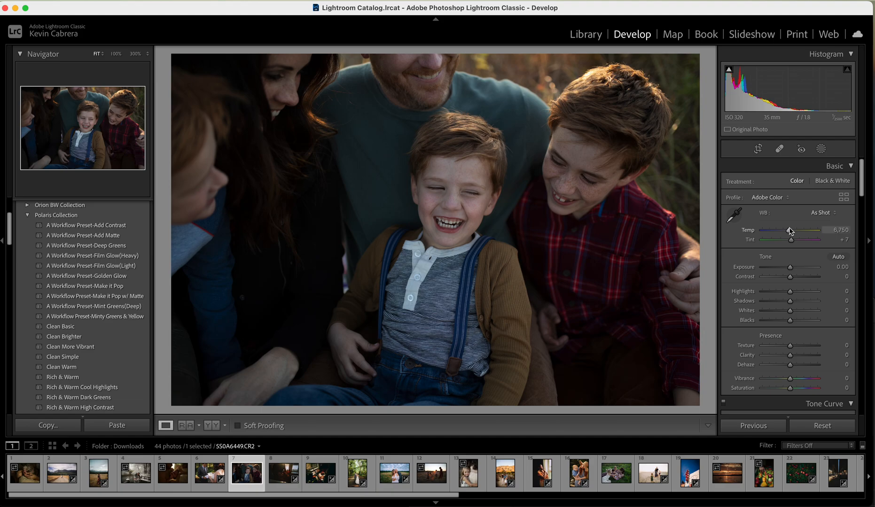
drag(791, 270, 796, 271)
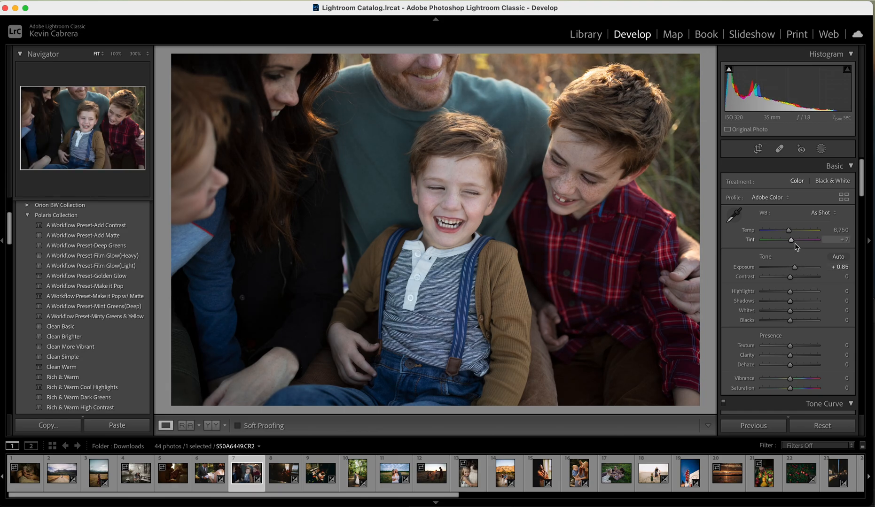
drag(789, 230, 795, 235)
click(792, 242)
Preview the Polaris JPEG Color Profile from the Polaris Editing Profile group on the photo, and close the Profile Browser
click(777, 199)
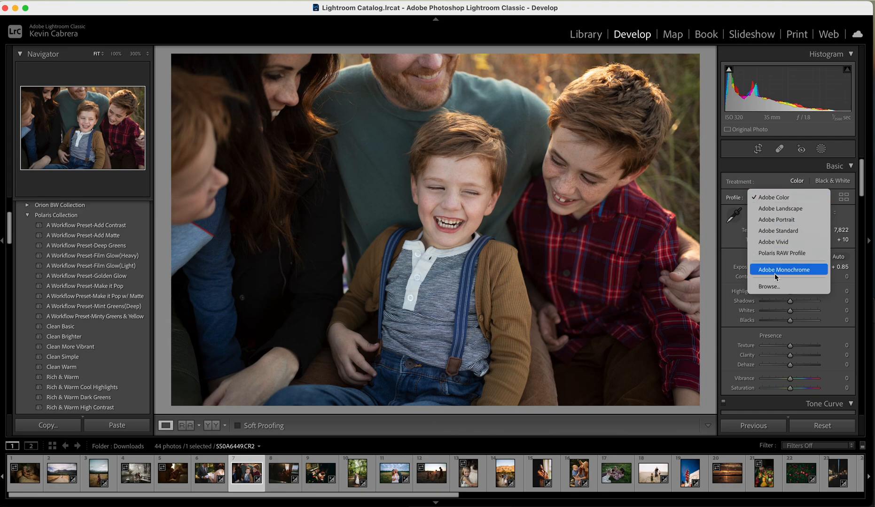
click(776, 288)
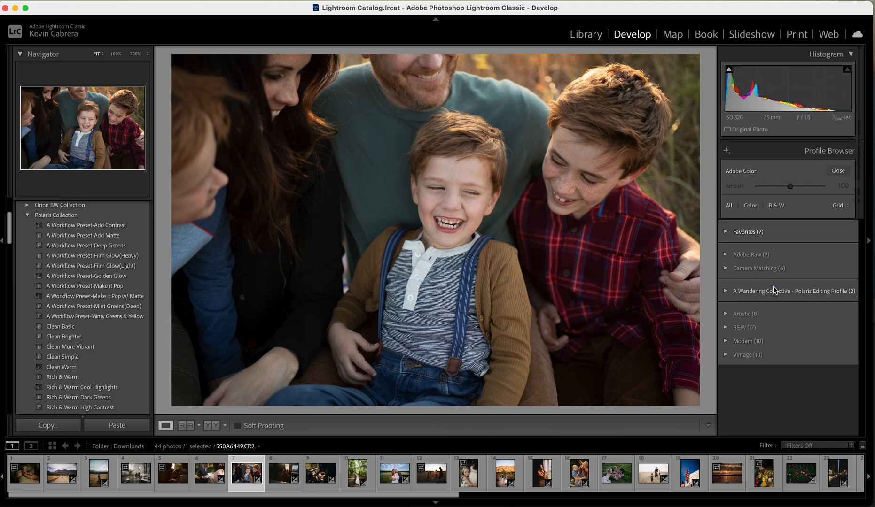
click(726, 292)
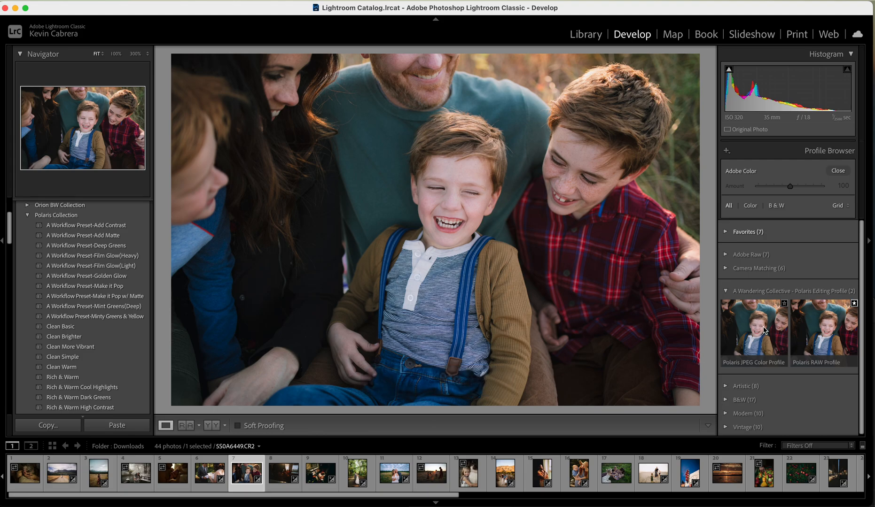
click(839, 171)
Browse the profiles and apply the Polaris RAW Profile from the Polaris Editing Profile group to the photo
click(773, 198)
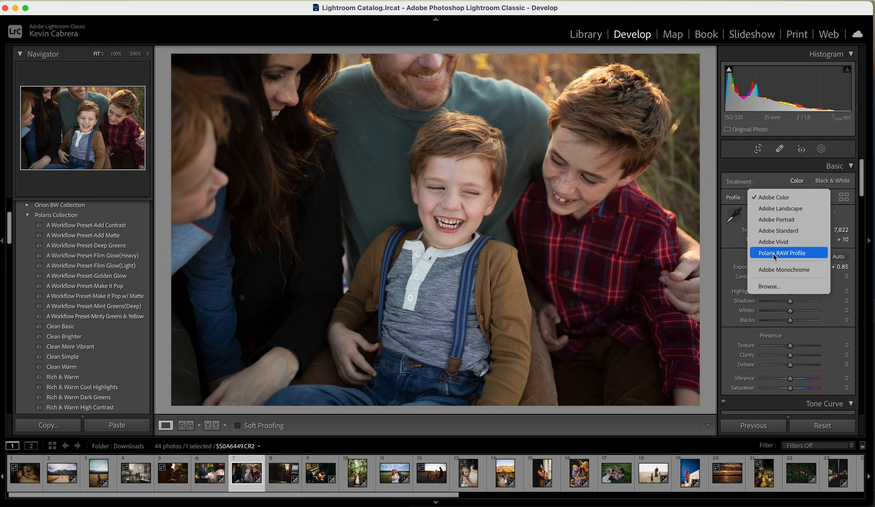
click(768, 287)
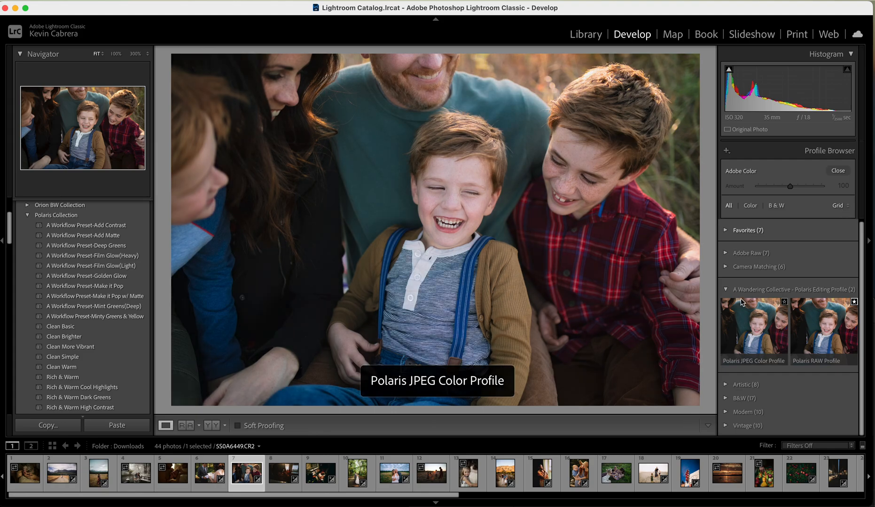
double_click(833, 344)
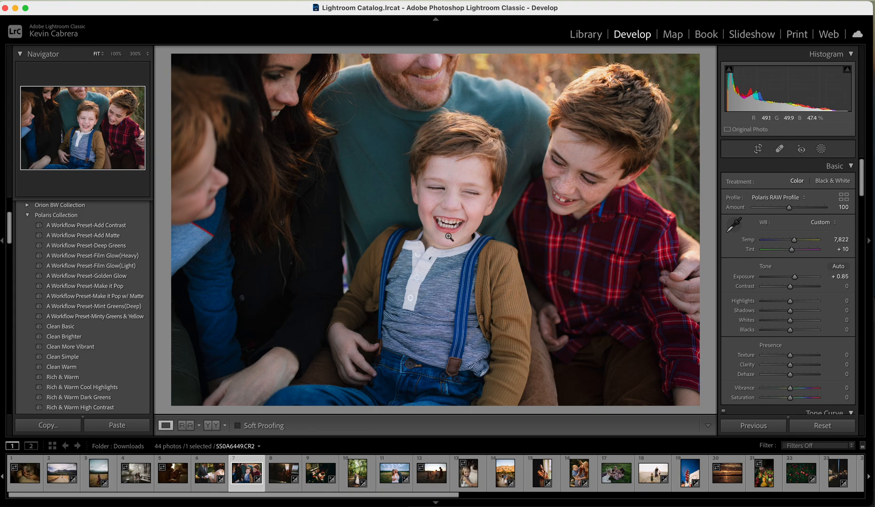
Set the photo's Temp to 9,733 and its Exposure to +0.80
drag(794, 241, 801, 244)
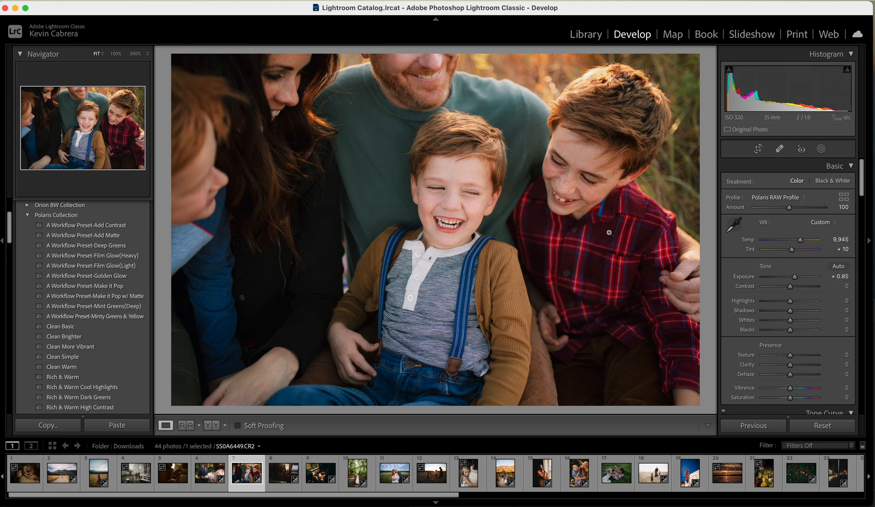
drag(801, 241, 800, 241)
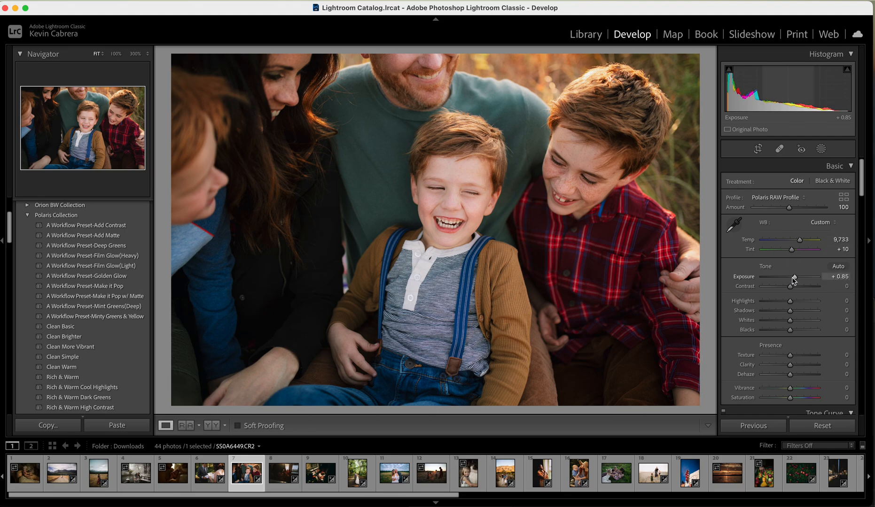
drag(794, 280, 795, 281)
Examine the Tone Curve settings and the HSL Hue, Luminance and Saturation values of the photo
scroll(792, 278, down, 4)
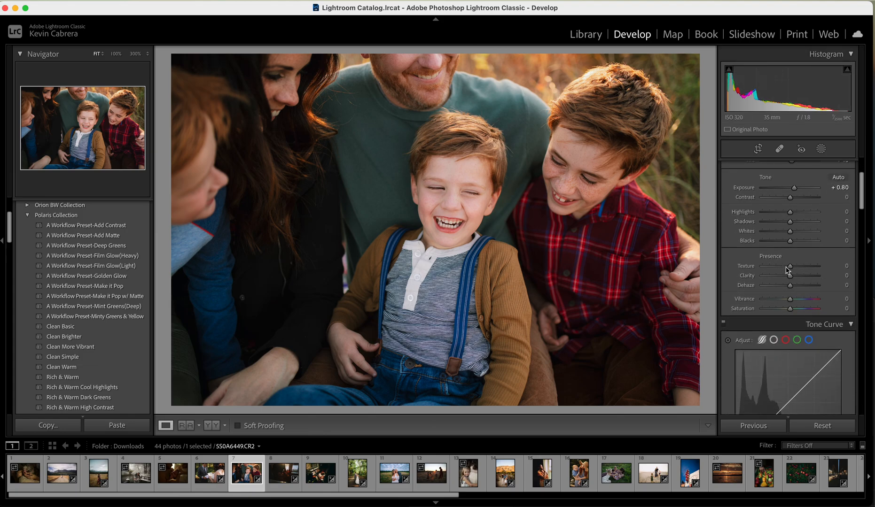
scroll(789, 306, down, 6)
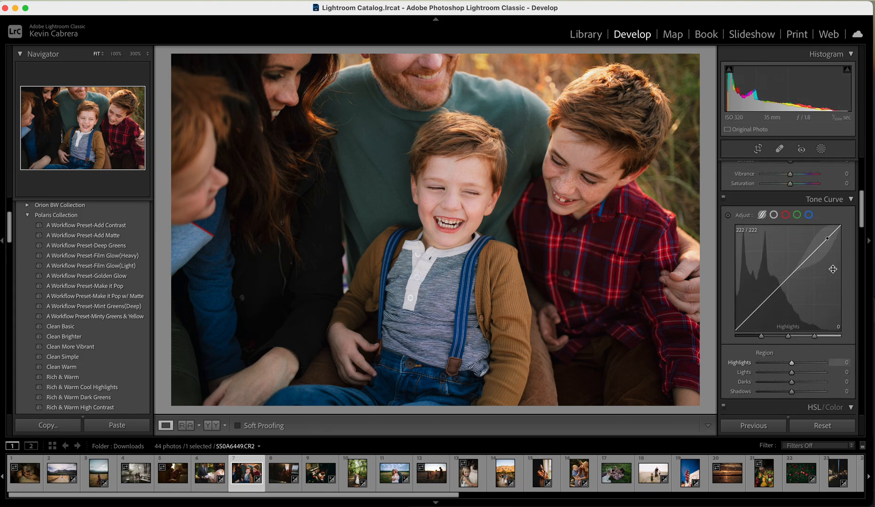
scroll(799, 315, down, 2)
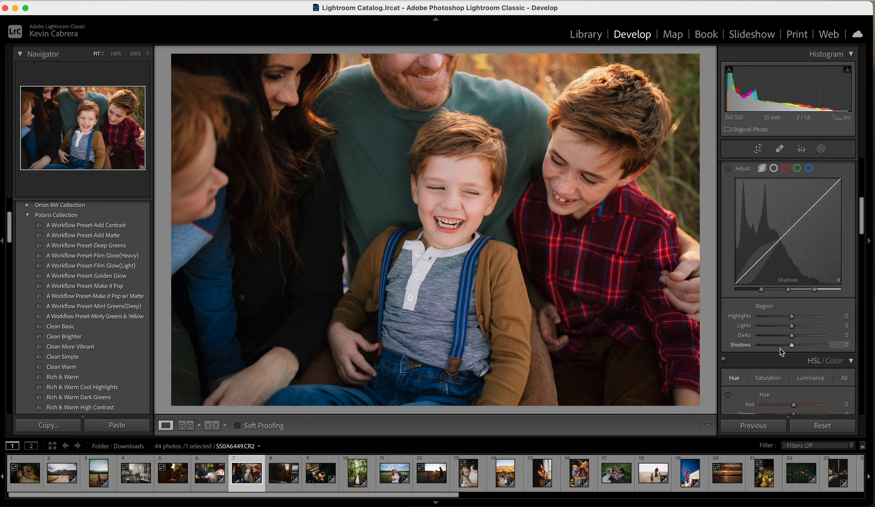
scroll(781, 352, down, 2)
scroll(781, 352, down, 3)
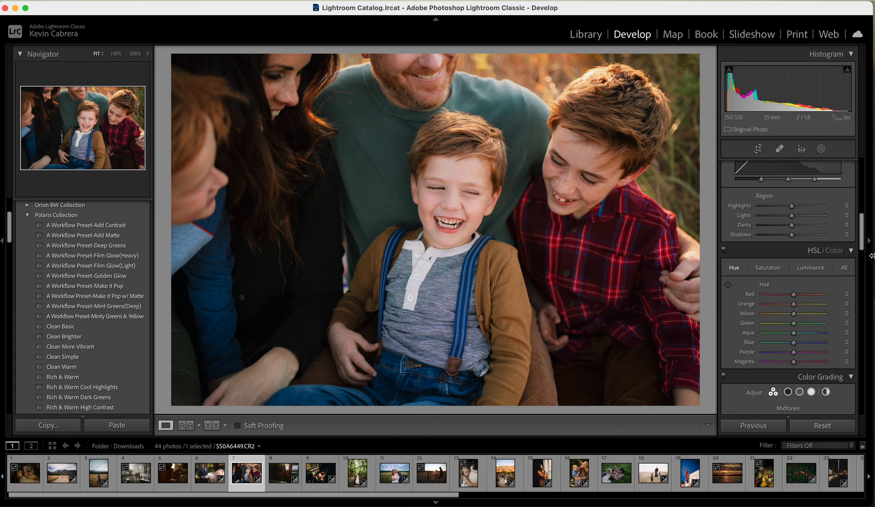
scroll(790, 282, down, 1)
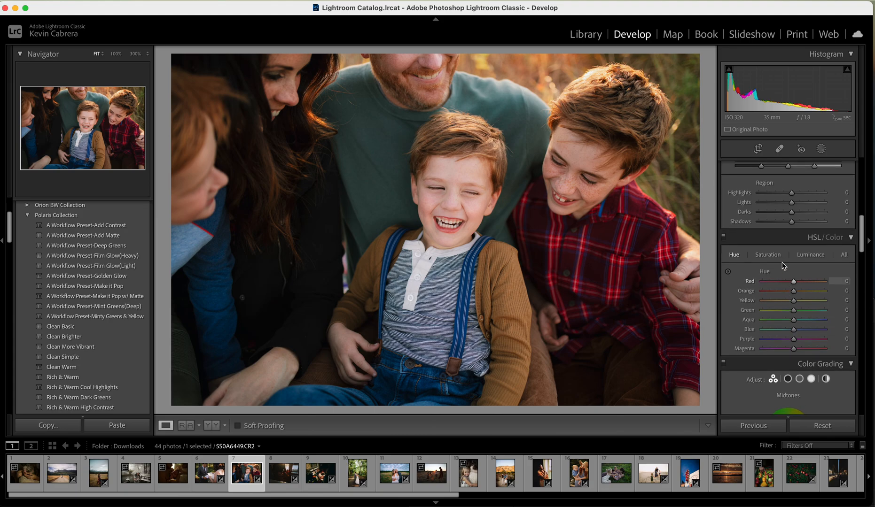
click(810, 255)
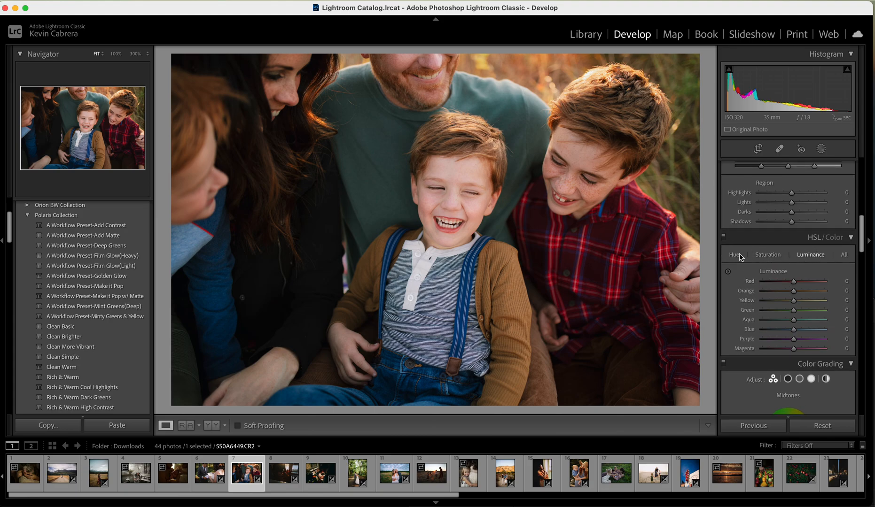
click(770, 255)
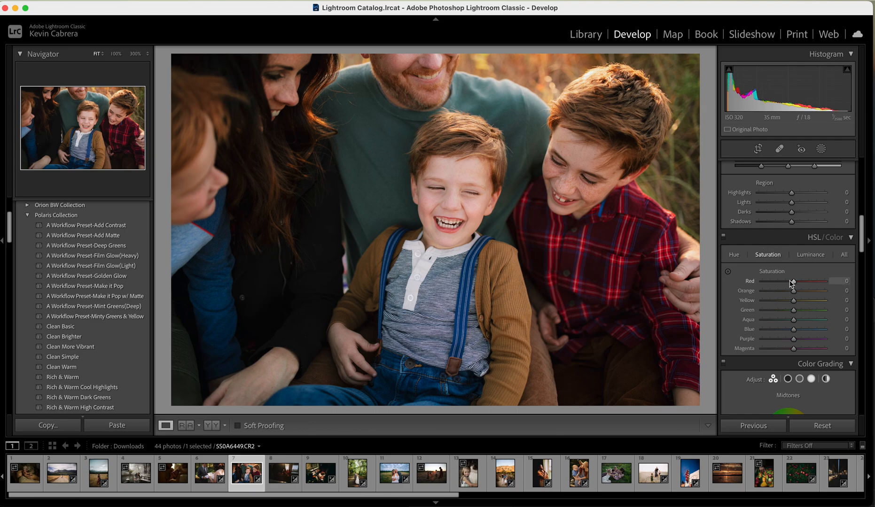
Try Red saturation at -100 and Orange saturation at -100 one at a time, undoing each change
drag(794, 282, 729, 285)
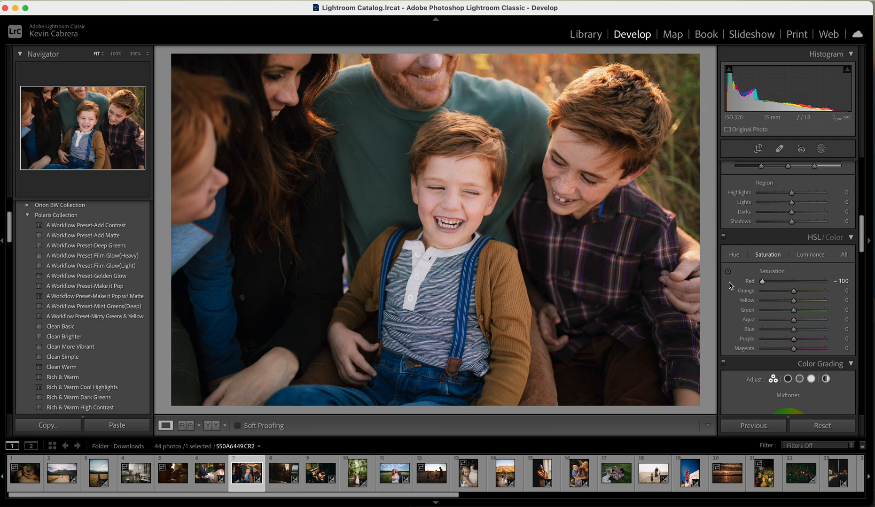
key(super+z)
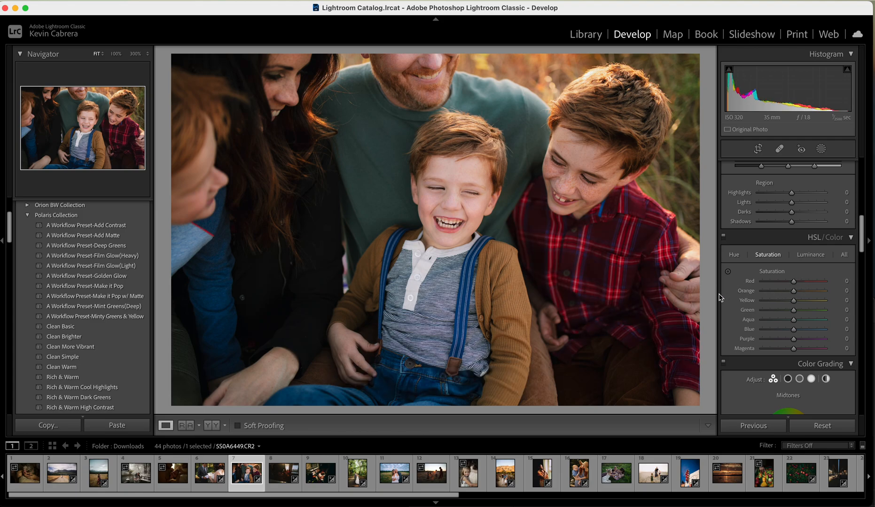
drag(794, 292, 754, 293)
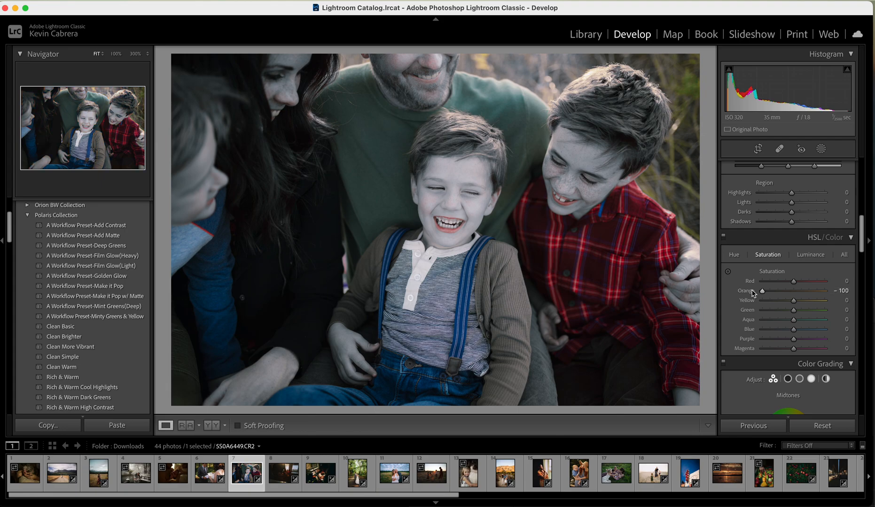
key(super+z)
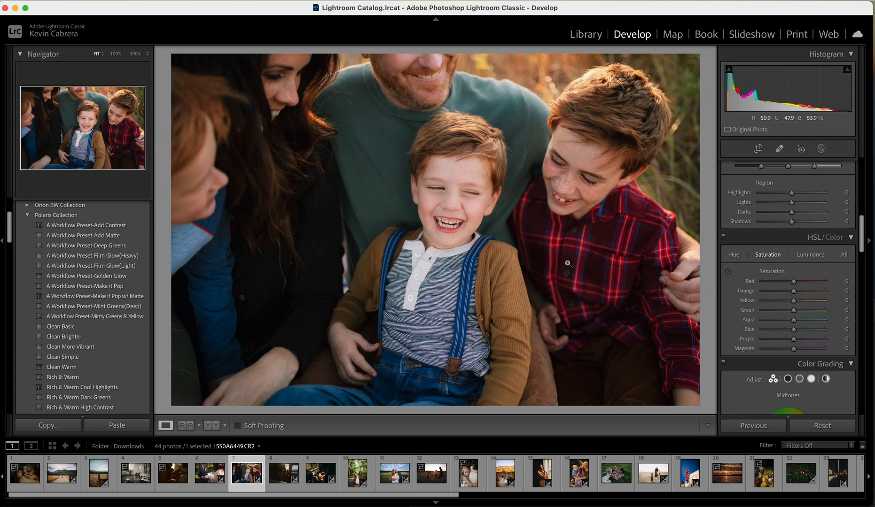
Examine the photo's Color Grading, Sharpening, Noise Reduction, Lens Corrections and Transform settings, and return to the Basic settings
scroll(762, 319, down, 10)
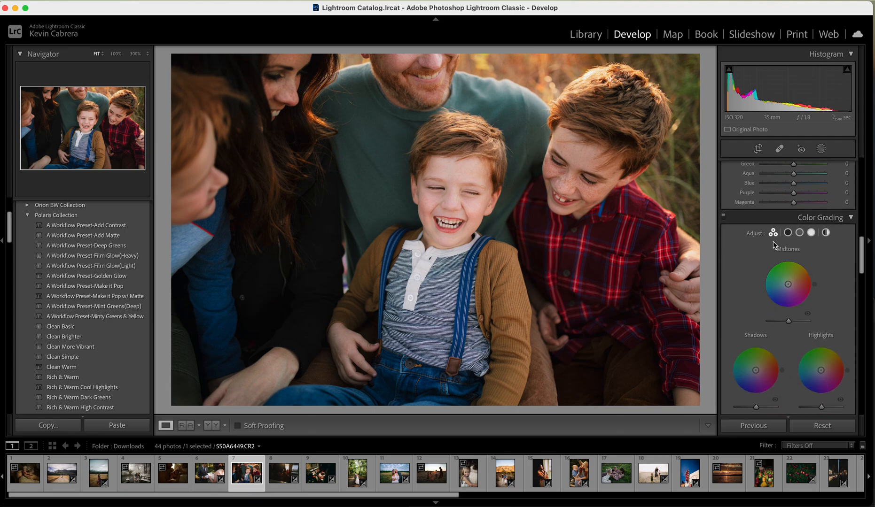
scroll(794, 310, down, 5)
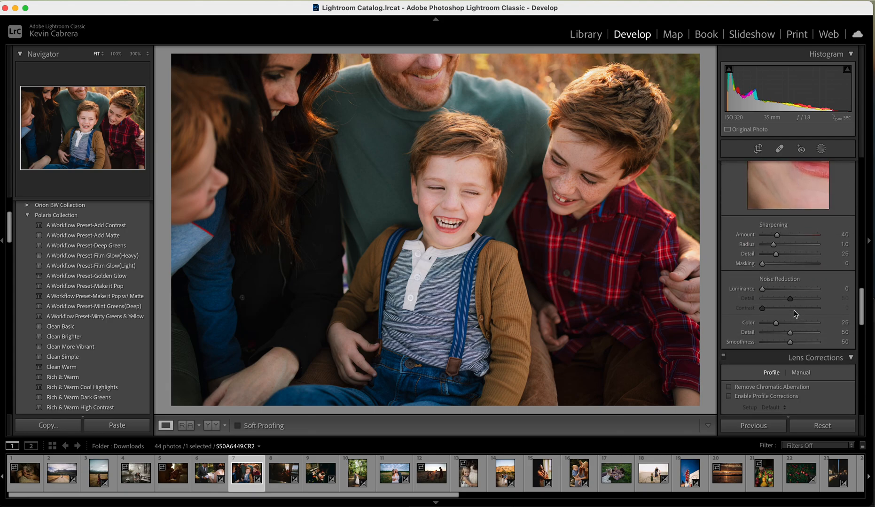
scroll(787, 328, down, 10)
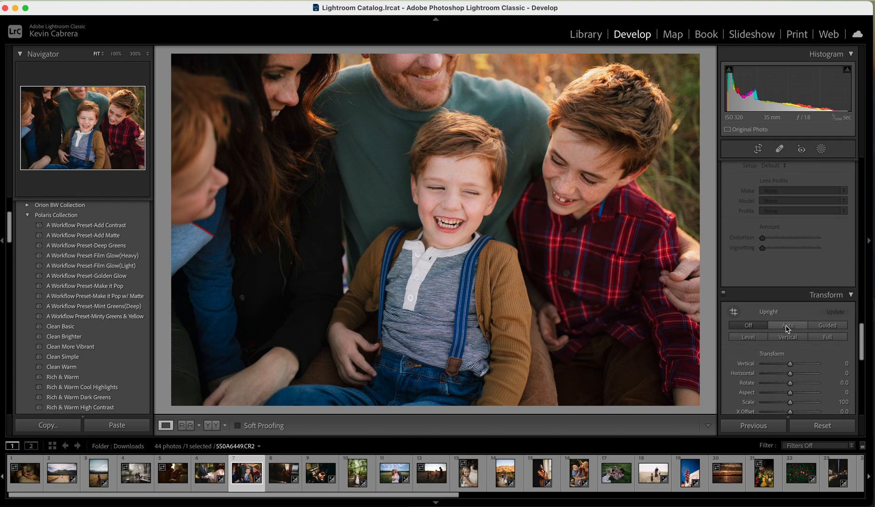
scroll(787, 329, up, 20)
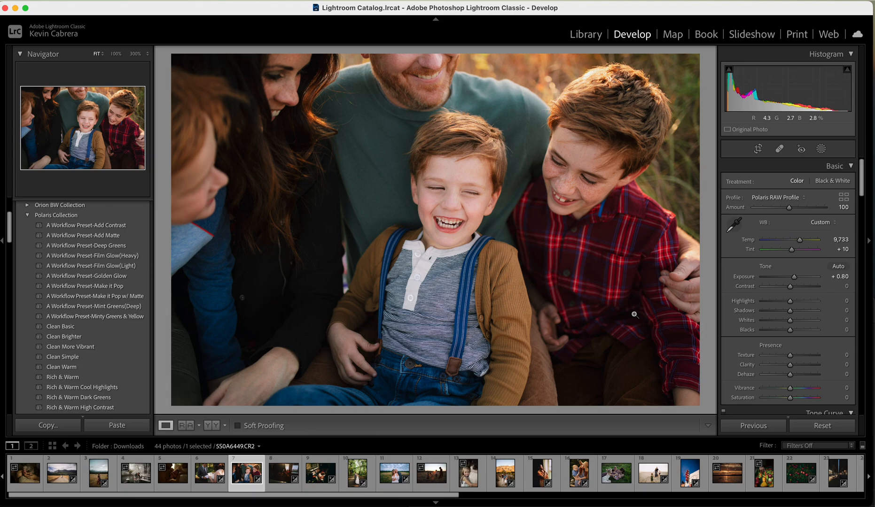
Preview the Workflow, Clean, Rich & Warm and Wondrous presets of the Polaris Collection on the photo
scroll(803, 279, down, 3)
scroll(803, 279, up, 3)
scroll(803, 279, down, 1)
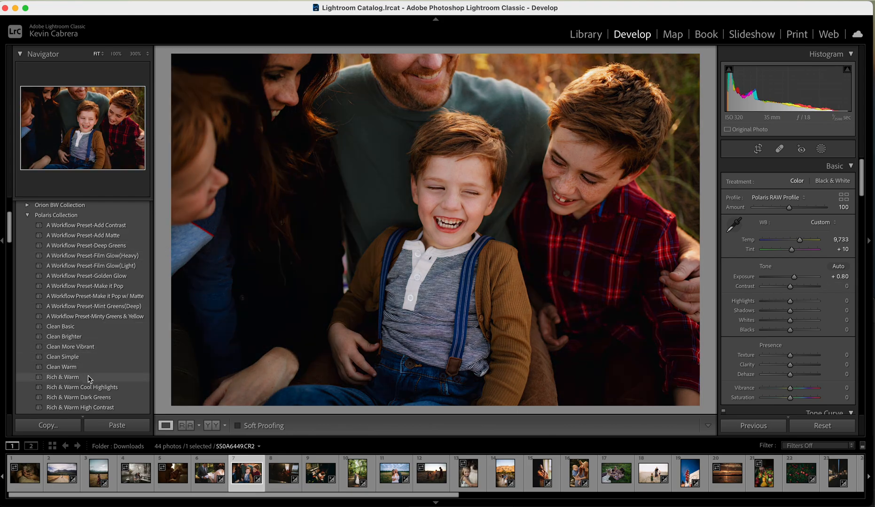
scroll(89, 382, down, 1)
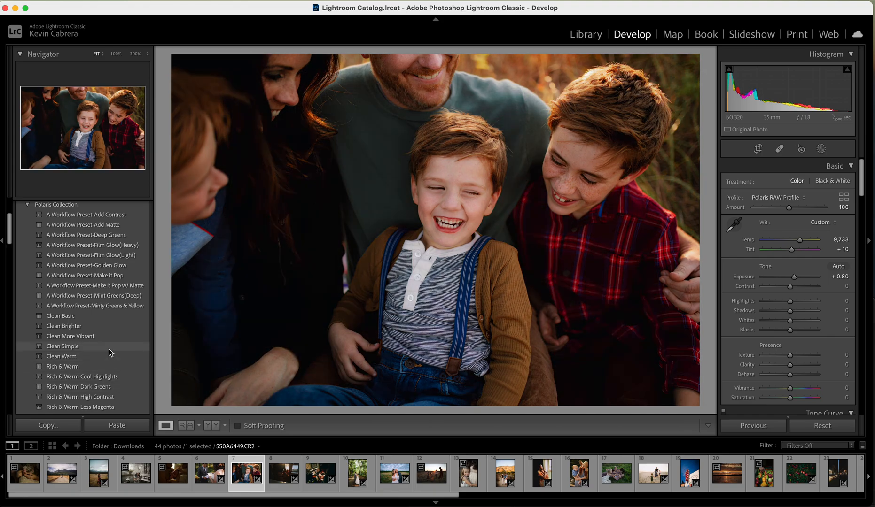
scroll(110, 350, down, 3)
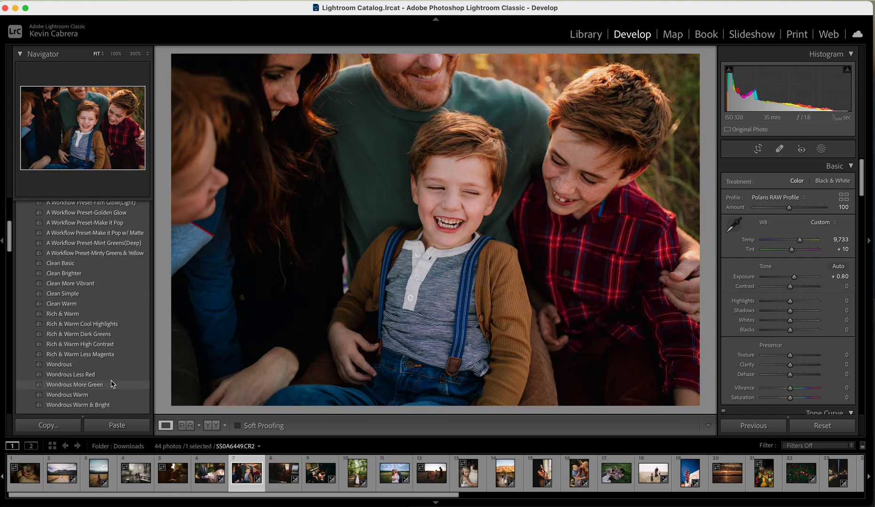
scroll(112, 384, up, 5)
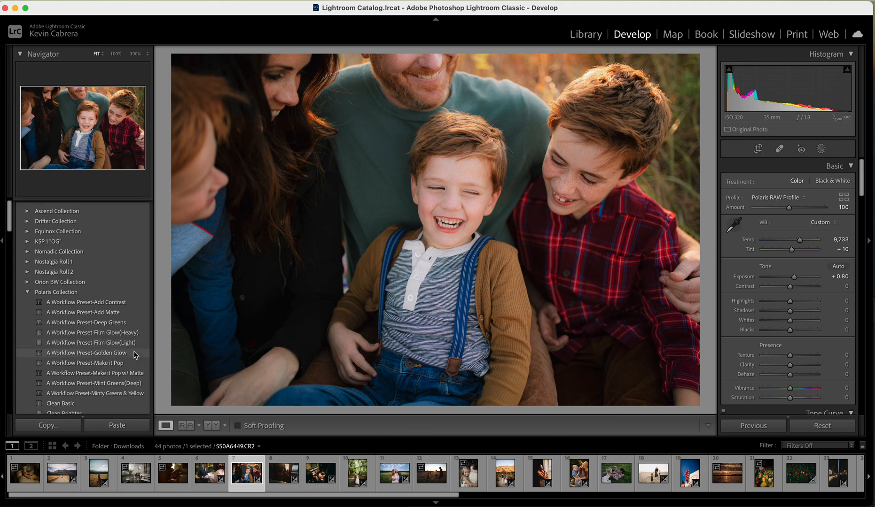
scroll(135, 355, down, 1)
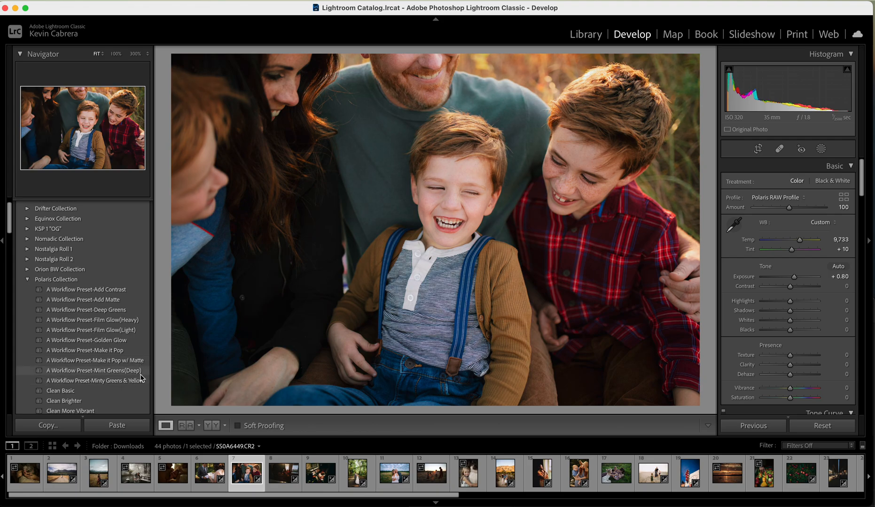
scroll(142, 375, down, 2)
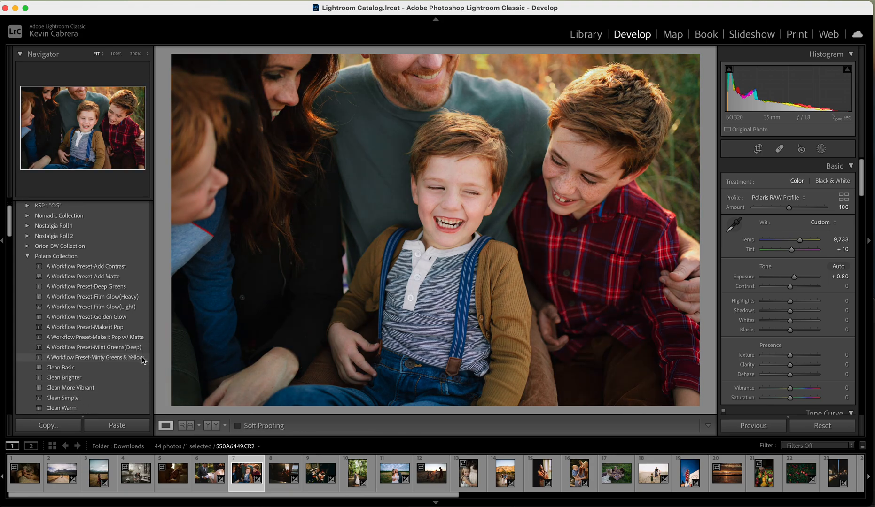
scroll(143, 350, down, 3)
scroll(143, 349, down, 3)
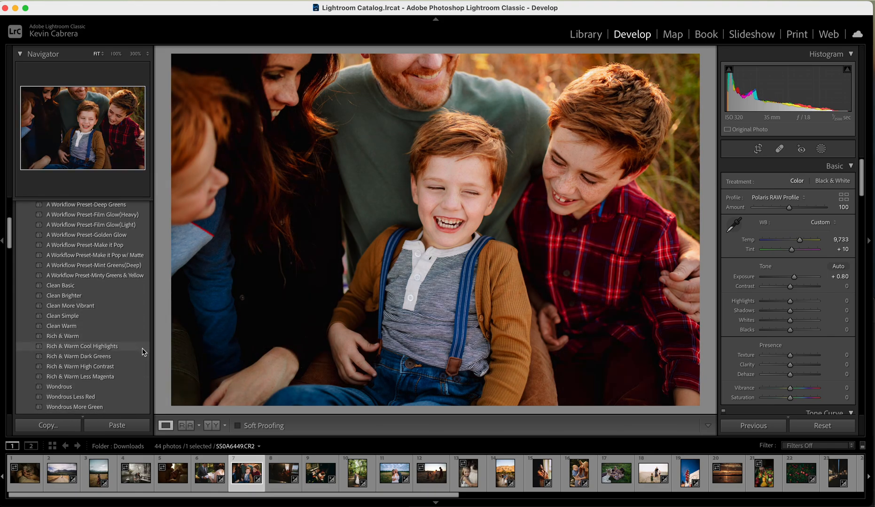
scroll(143, 347, down, 3)
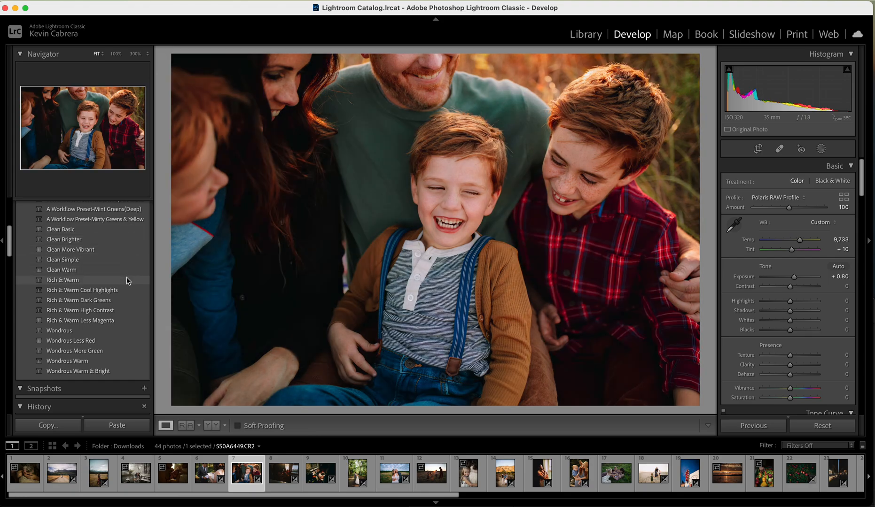
Apply the Rich & Warm preset from the Polaris Collection, and set Exposure to +1.00 and Tint to +4
click(126, 281)
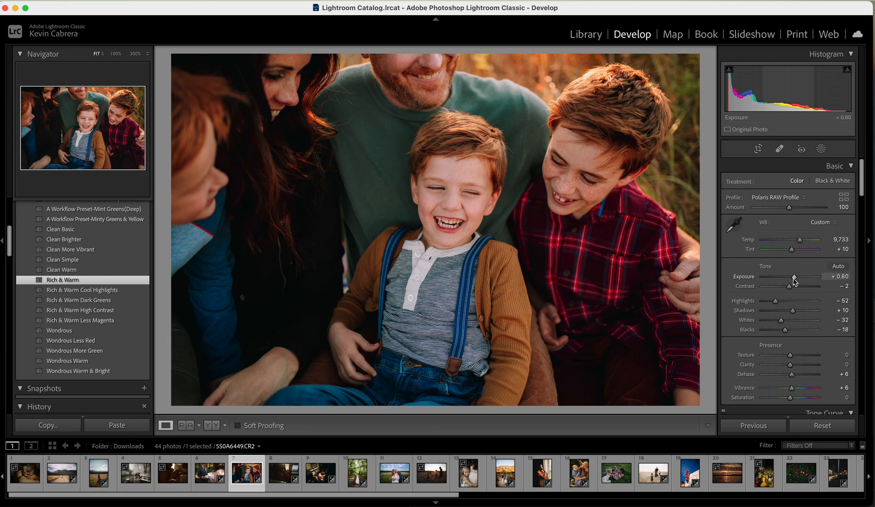
drag(794, 281, 797, 282)
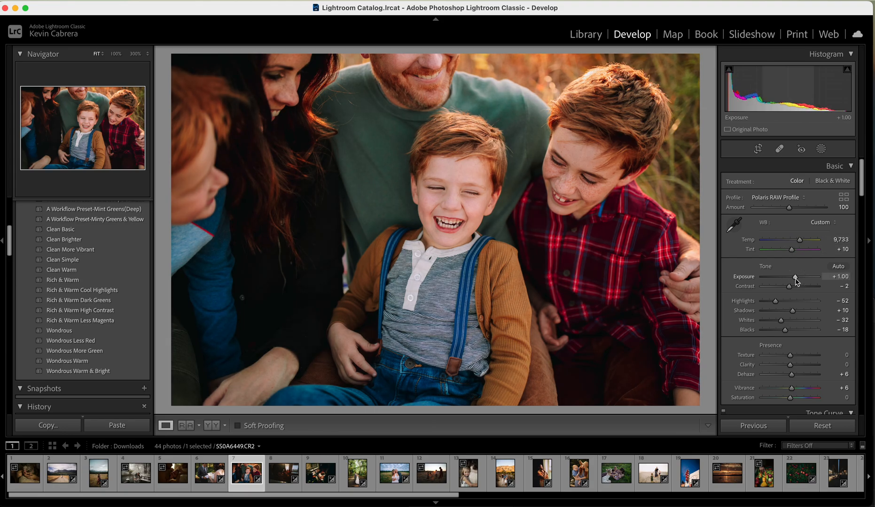
drag(793, 254, 792, 254)
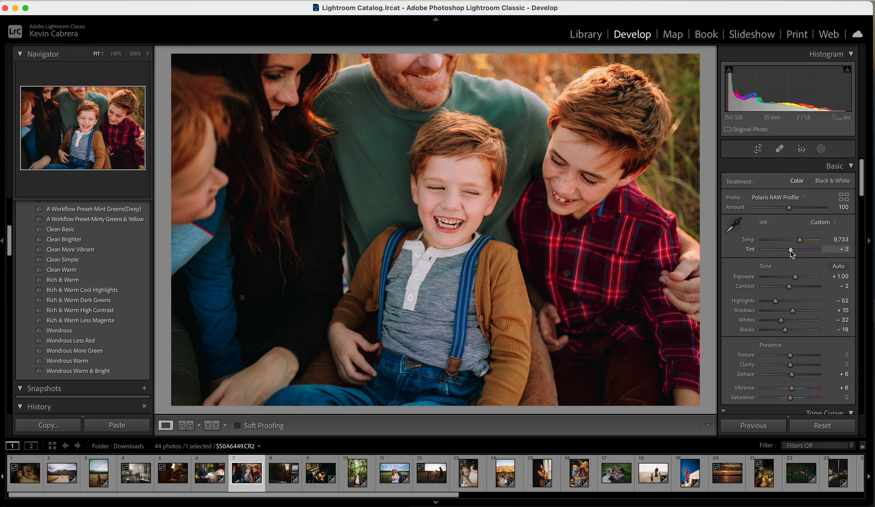
drag(792, 253, 792, 253)
drag(790, 249, 791, 250)
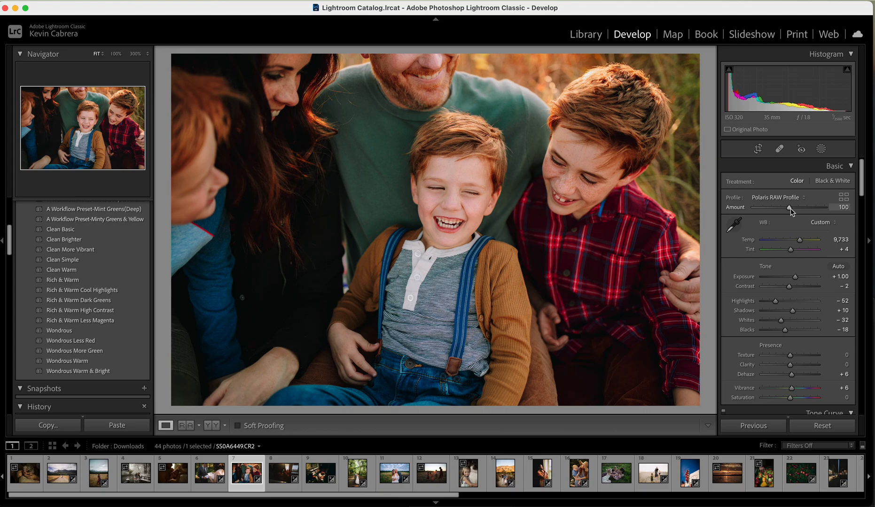
Set the Polaris RAW Profile amount to 106 on the family portrait, and compare the photo before and after editing
drag(791, 211, 787, 240)
drag(786, 208, 792, 211)
drag(791, 207, 791, 210)
click(790, 208)
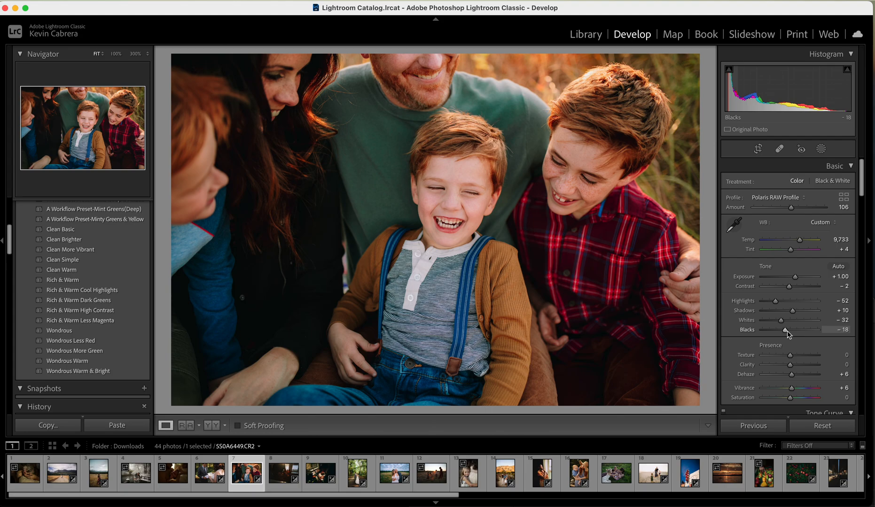
click(212, 426)
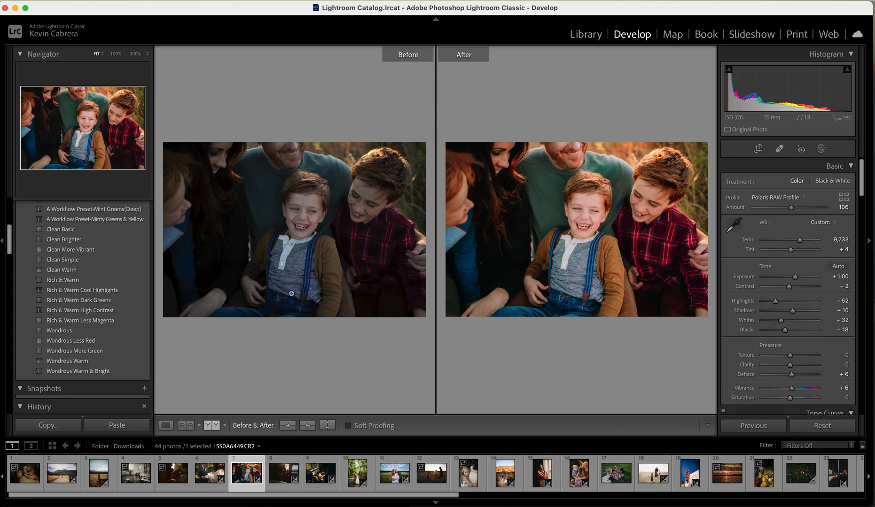
click(165, 425)
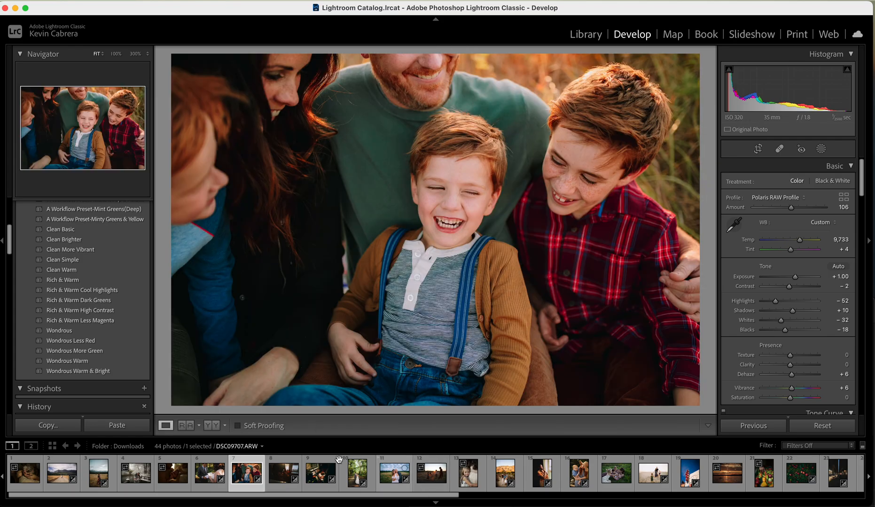
Open the snowy bridge photo of the couple, 0V0A7085drifter.CR2, and apply the Polaris RAW Profile to it
click(137, 482)
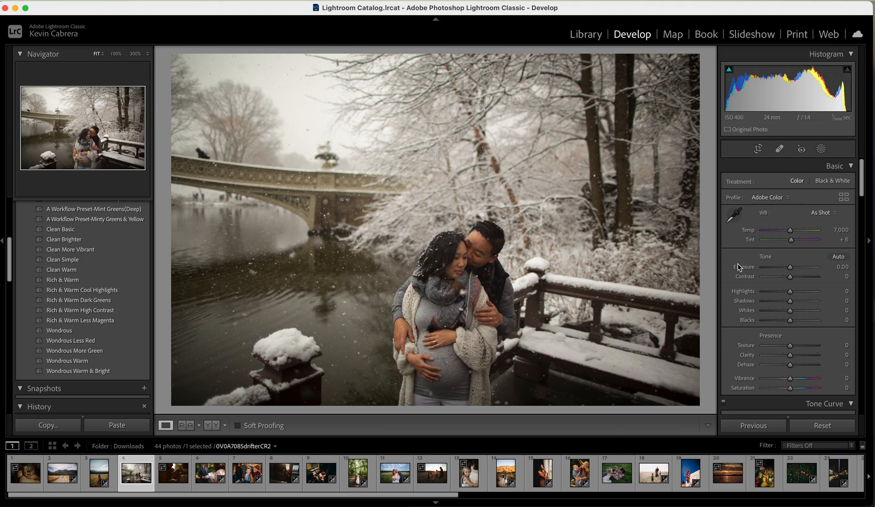
scroll(808, 260, down, 10)
scroll(809, 260, up, 10)
click(769, 198)
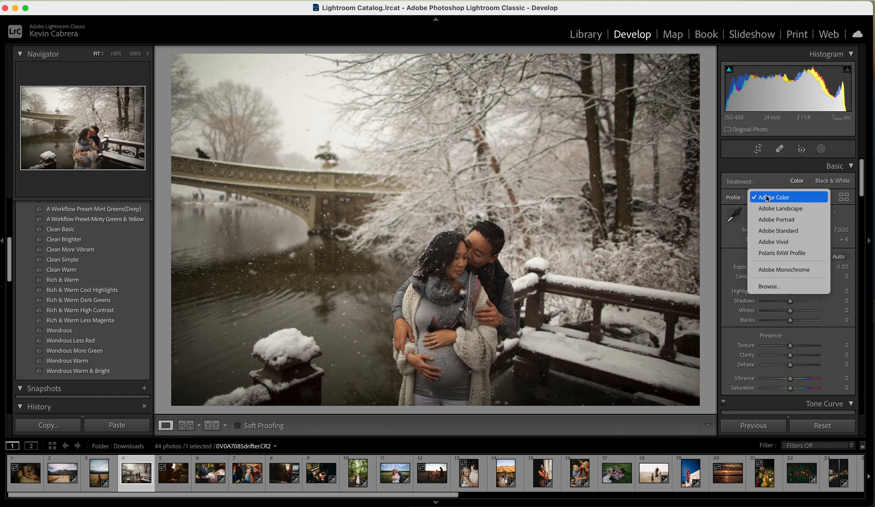
click(782, 253)
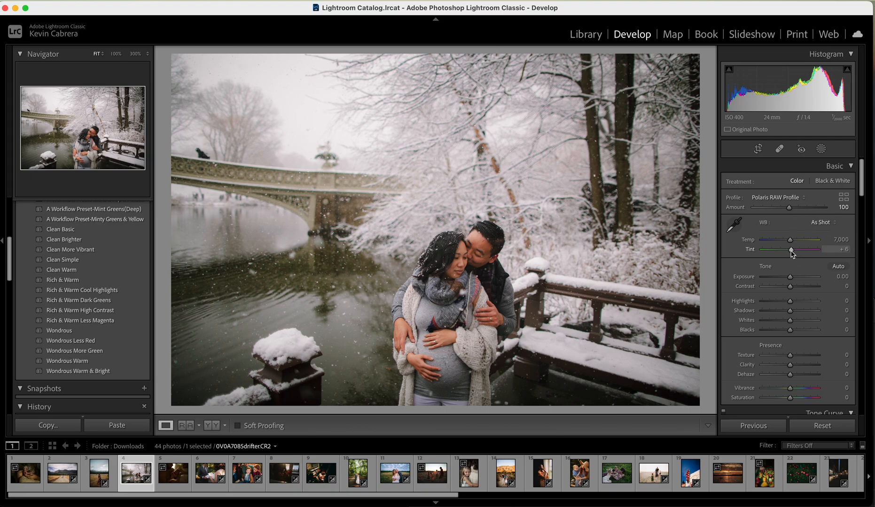
Correct the snowy photo's white balance by setting Tint to +4 and Temp to 5,994
scroll(793, 253, down, 20)
scroll(793, 254, up, 20)
drag(791, 250, 791, 252)
key(Up)
key(super+z)
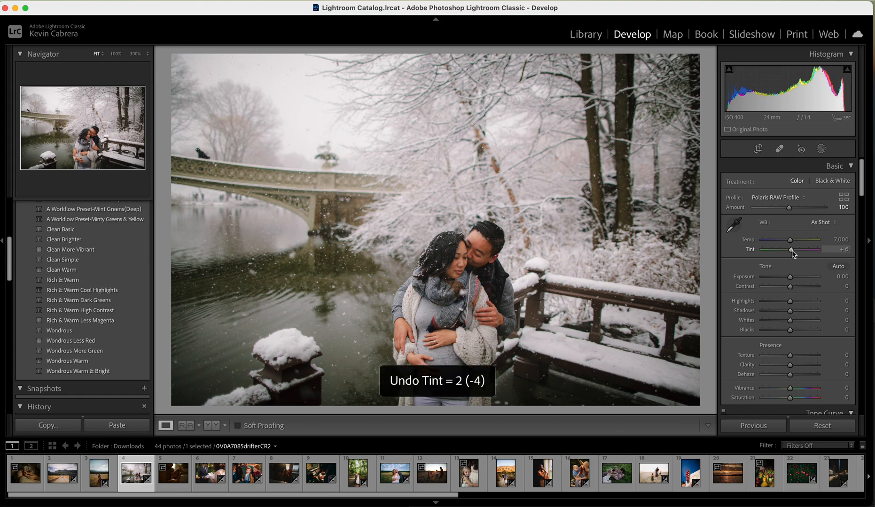
drag(793, 254, 792, 254)
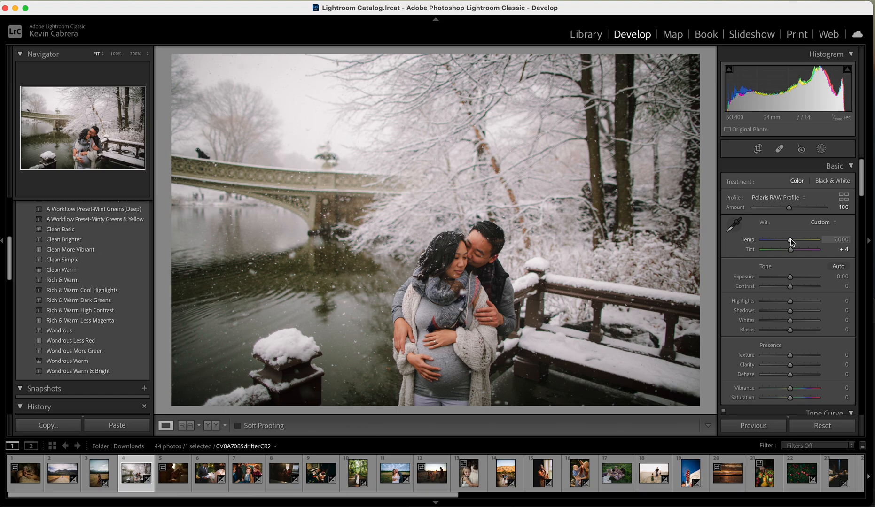
drag(791, 241, 786, 241)
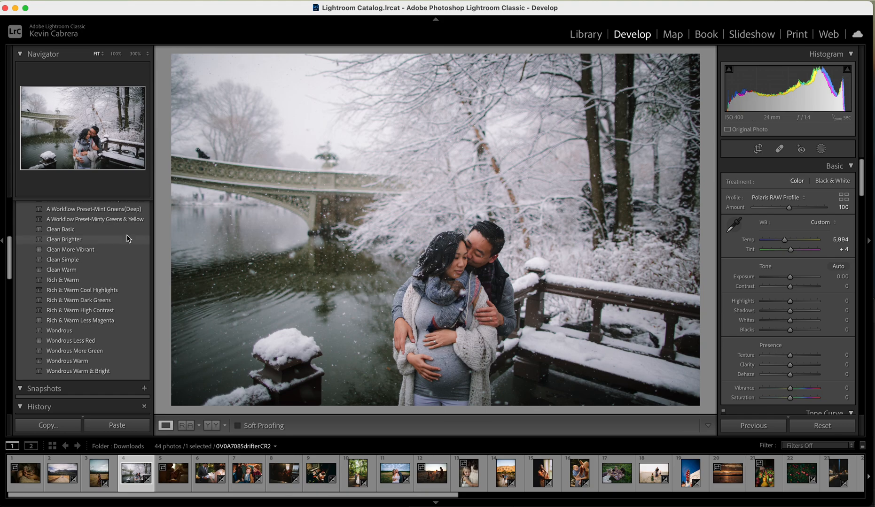
Apply the A Workflow Preset-Add Contrast and A Workflow Preset-Add Matte presets from the Polaris Collection to the snowy photo
scroll(127, 239, up, 5)
scroll(127, 242, down, 2)
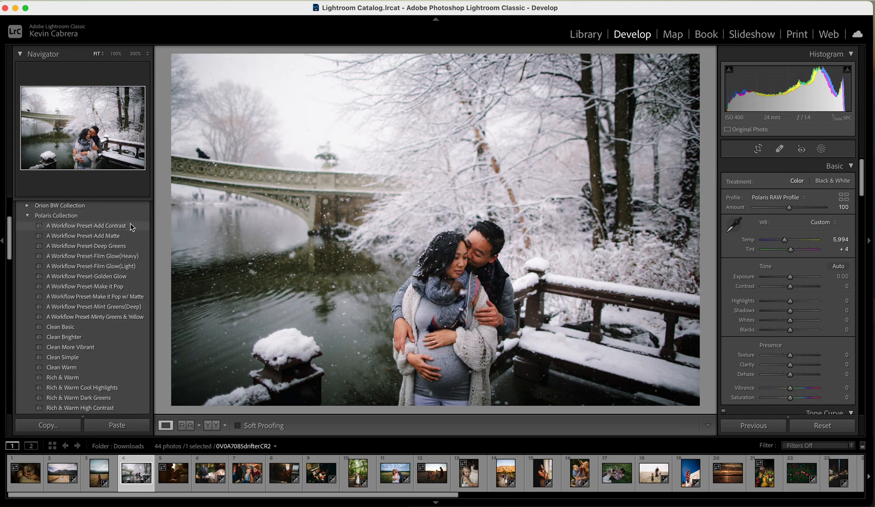
click(130, 226)
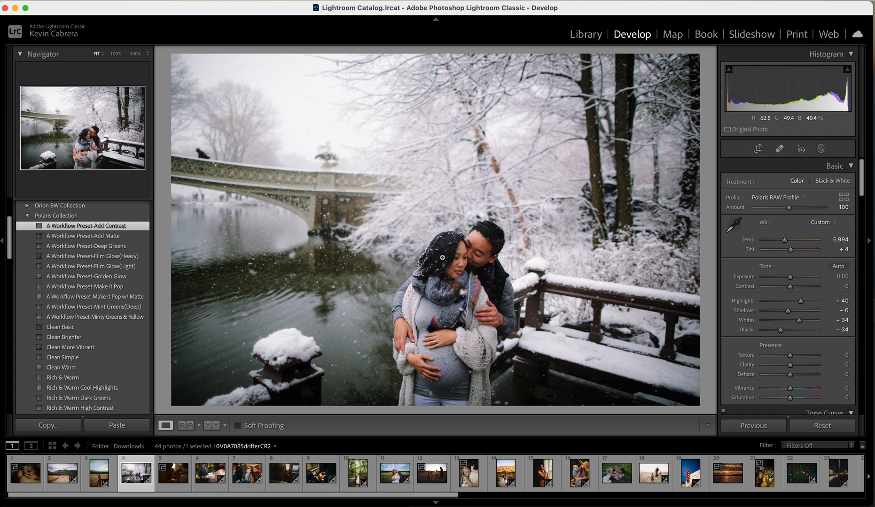
click(137, 237)
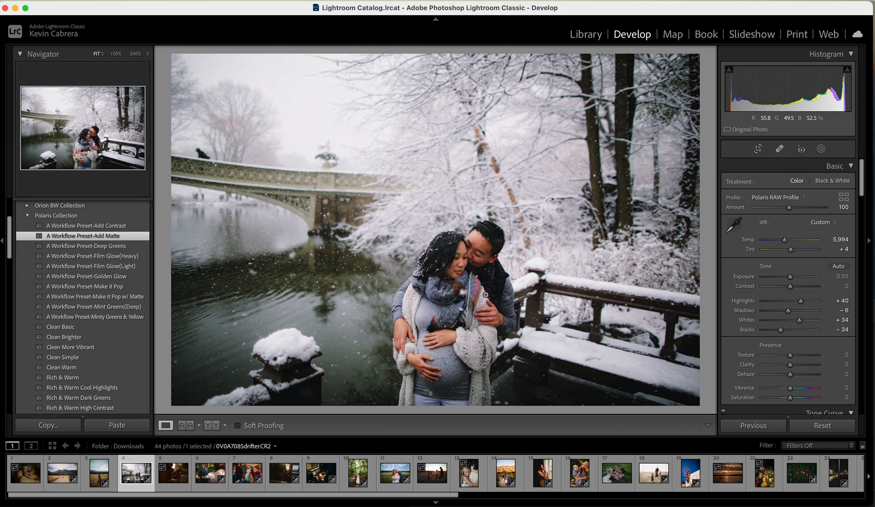
Fine-tune the snowy photo's tones with Highlights +18, Shadows +19, Whites +32 and Blacks -26
scroll(784, 331, down, 2)
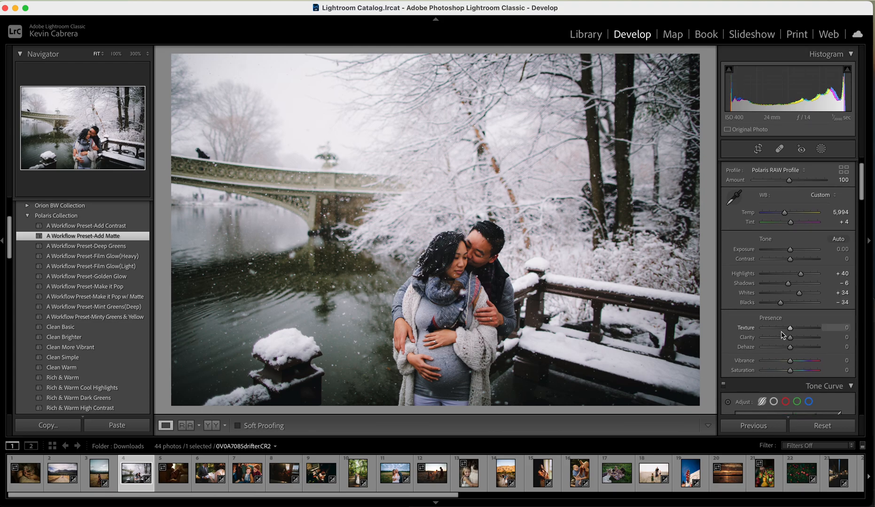
drag(783, 304, 786, 306)
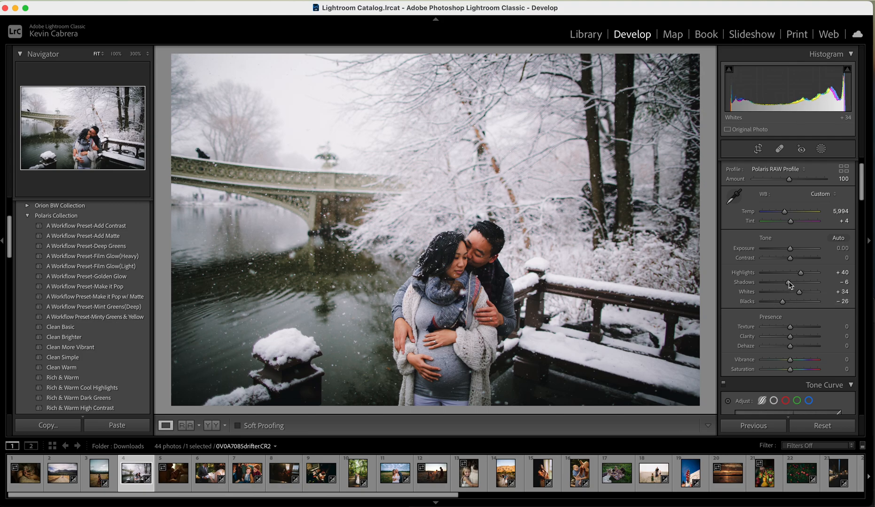
drag(792, 274, 797, 288)
click(795, 293)
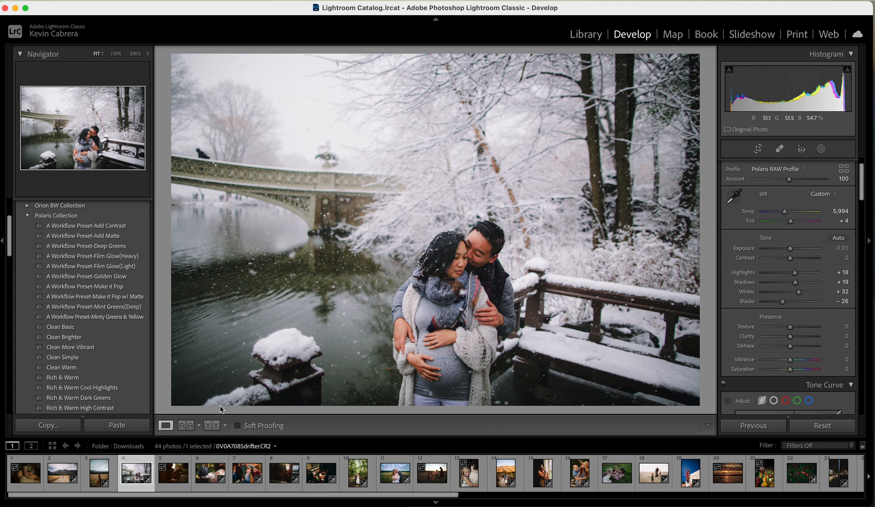
Compare the snowy photo before and after editing, and set its Tint to +2
click(211, 425)
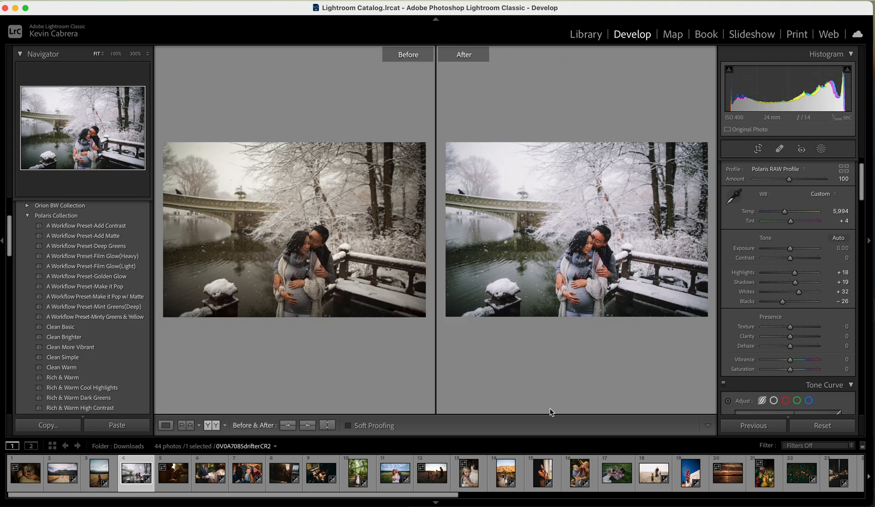
click(165, 425)
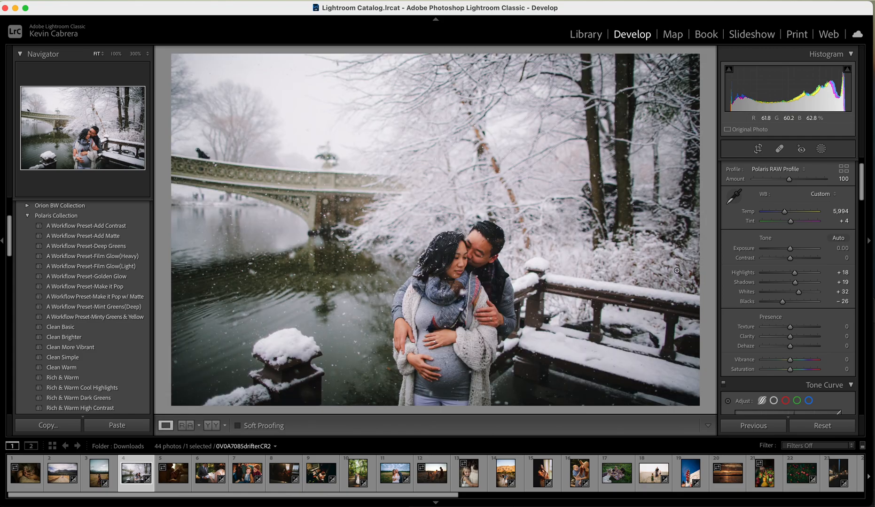
double_click(790, 221)
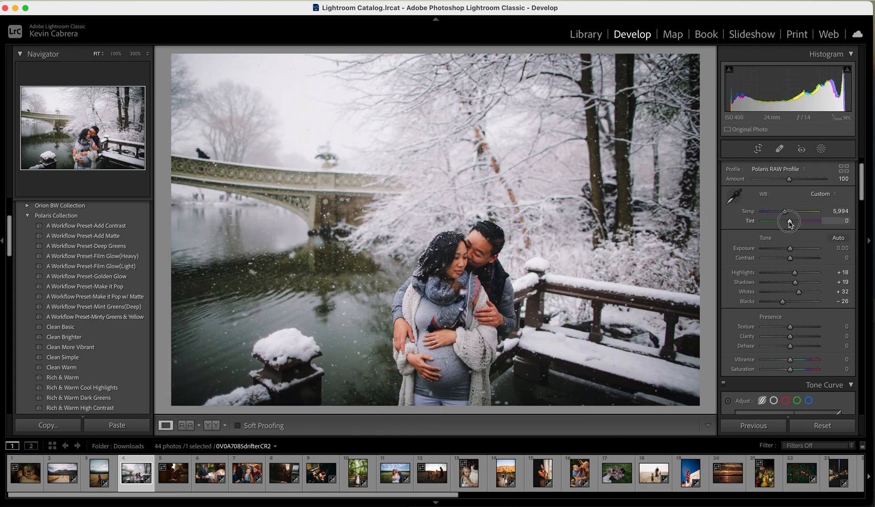
drag(789, 221, 790, 222)
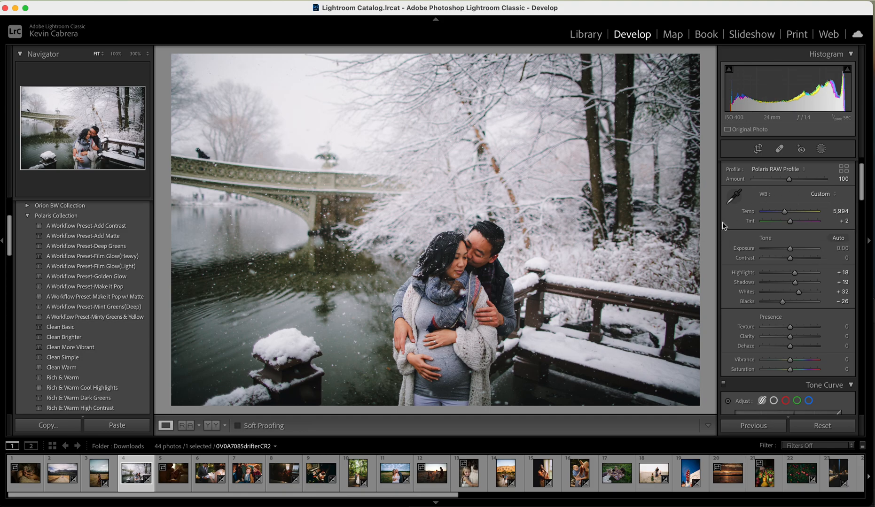
scroll(759, 256, up, 3)
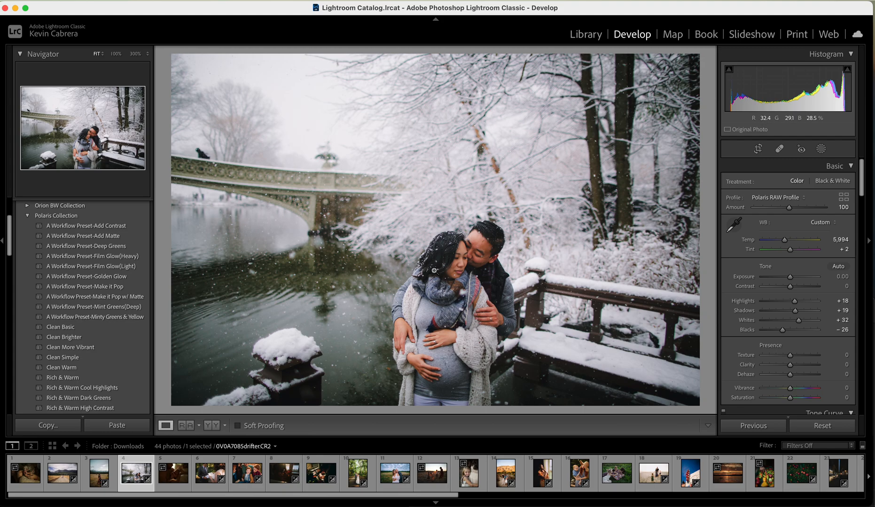
Open DSC00377-2.jpg, the photo of the mother and children on the grass, reset it, and apply the Polaris JPEG Color Profile
click(620, 476)
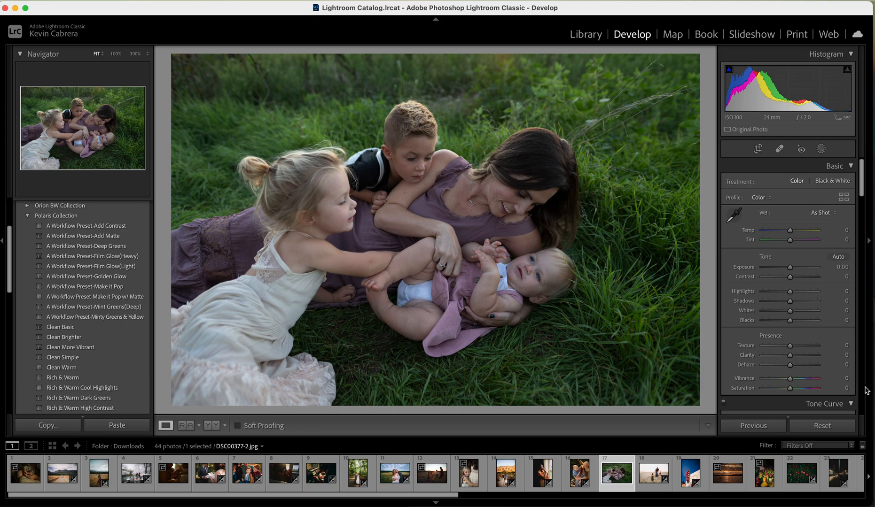
click(819, 426)
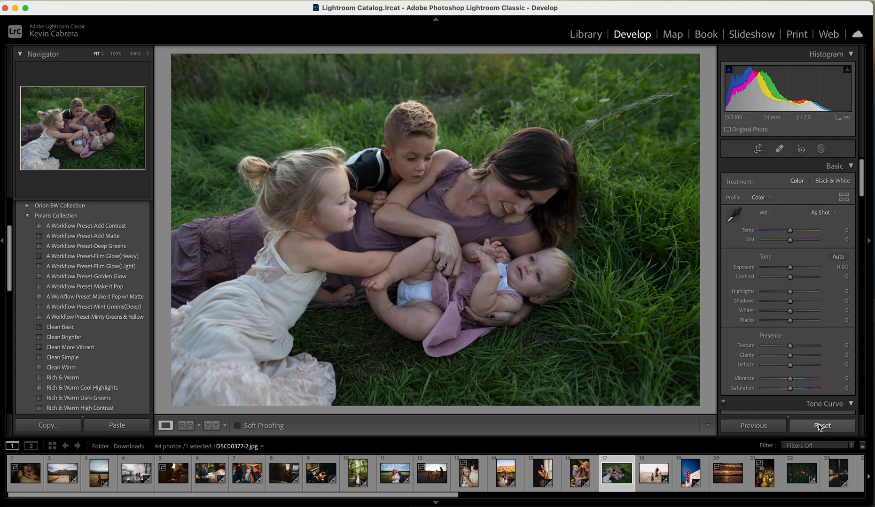
click(763, 198)
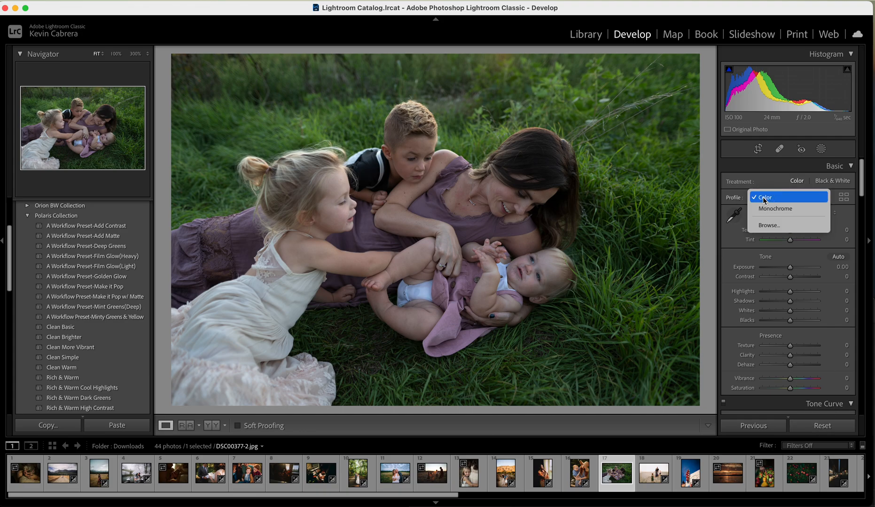
click(770, 225)
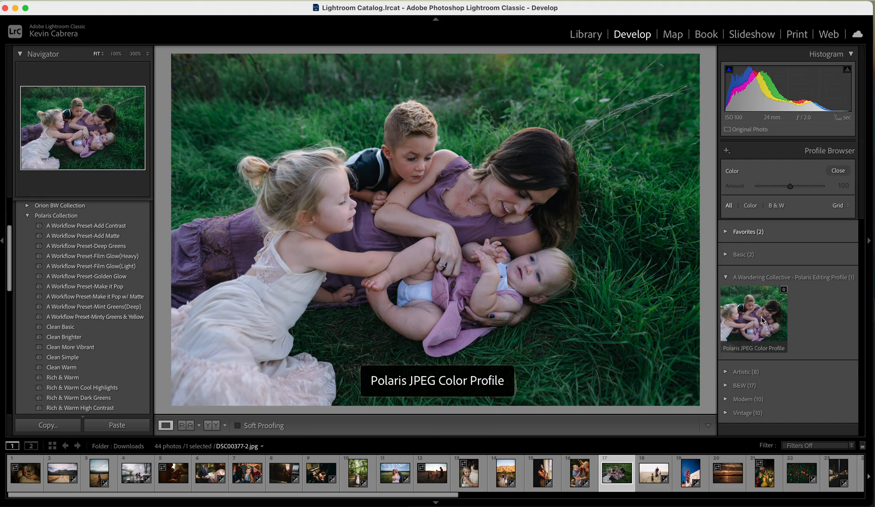
click(761, 319)
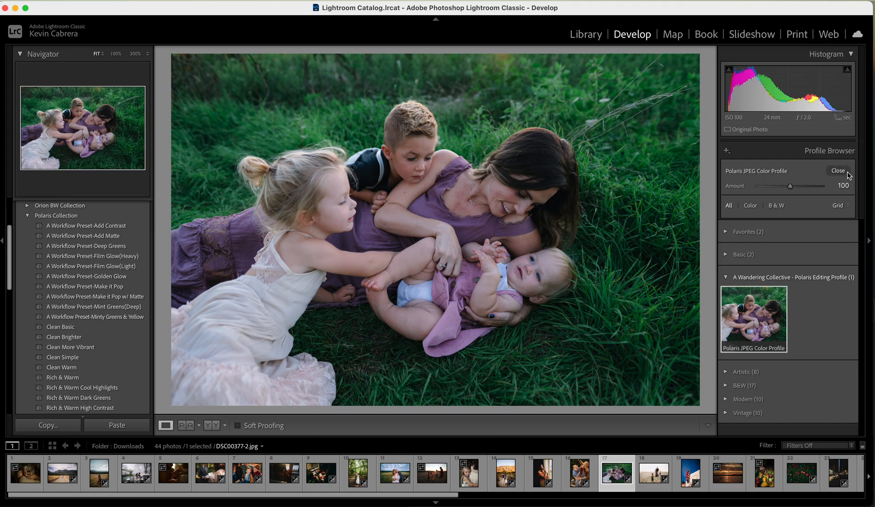
double_click(753, 325)
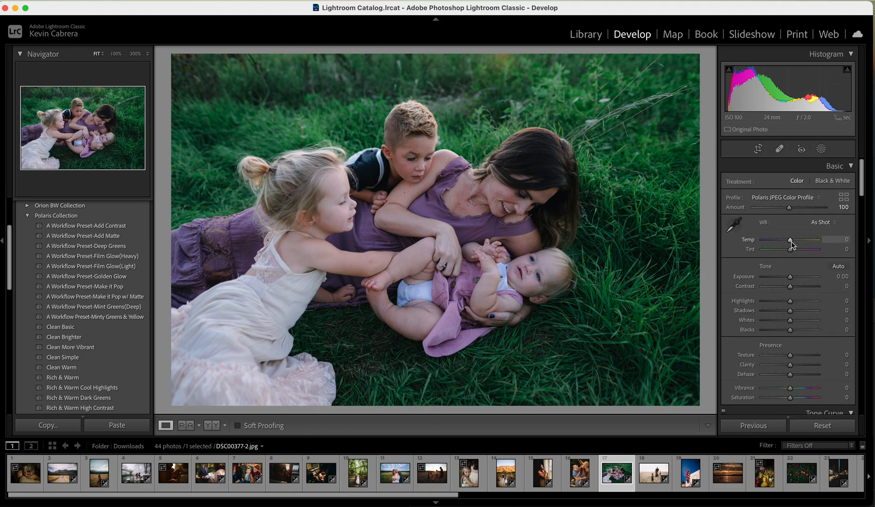
Warm up the grass photo by setting Temp to +20 and Tint to +8
drag(791, 243, 797, 243)
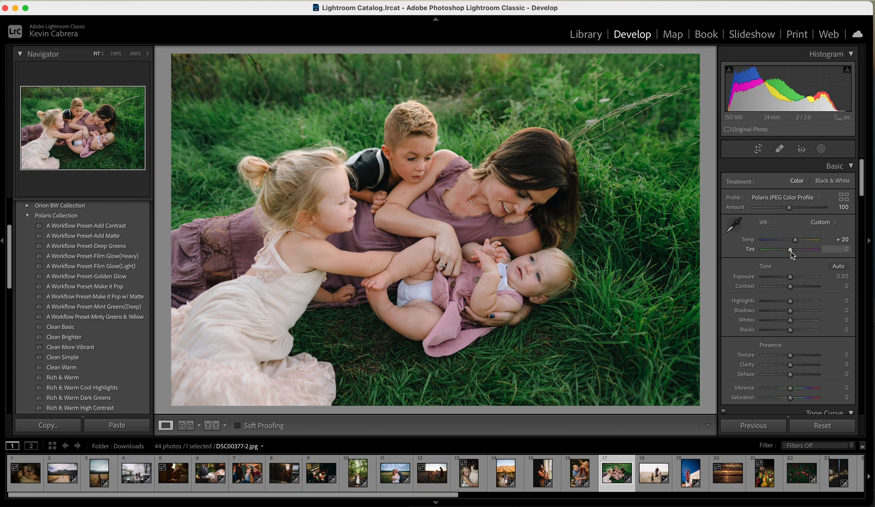
drag(792, 254, 793, 252)
scroll(803, 348, down, 15)
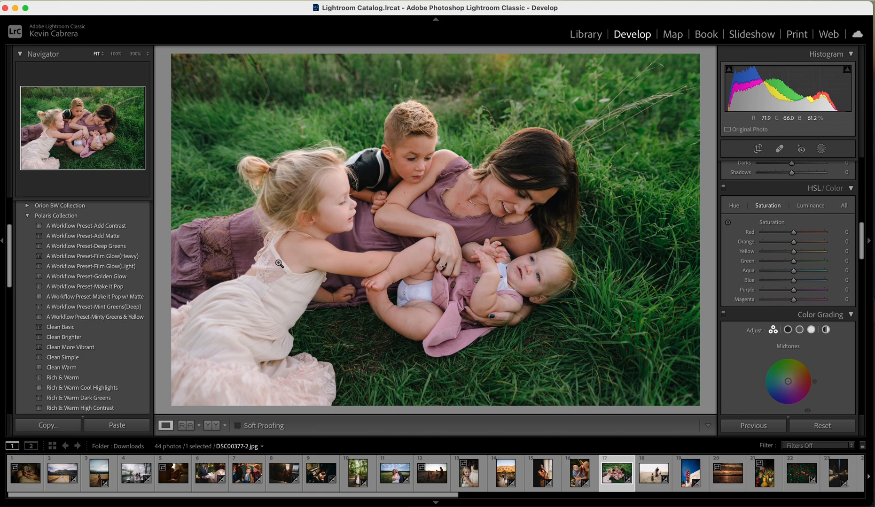
Apply the A Workflow Preset-Golden Glow and A Workflow Preset-Add Contrast presets to the grass photo
click(59, 318)
click(141, 277)
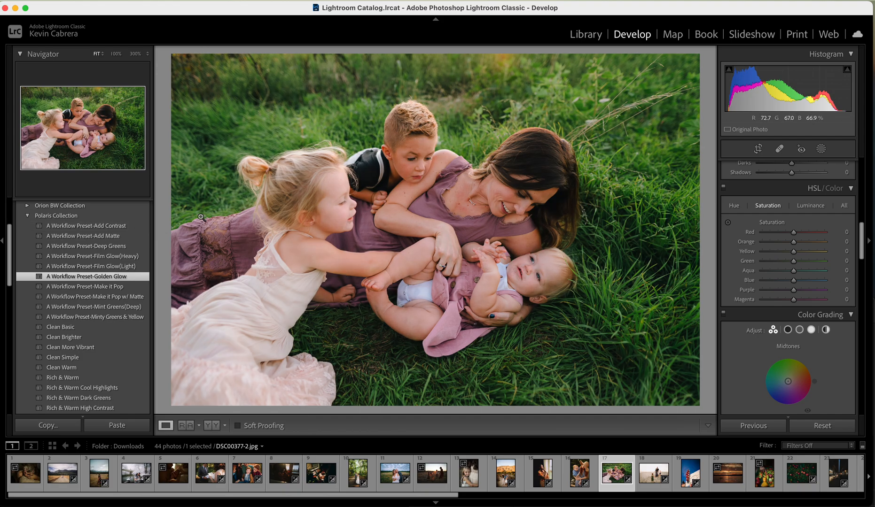
click(121, 227)
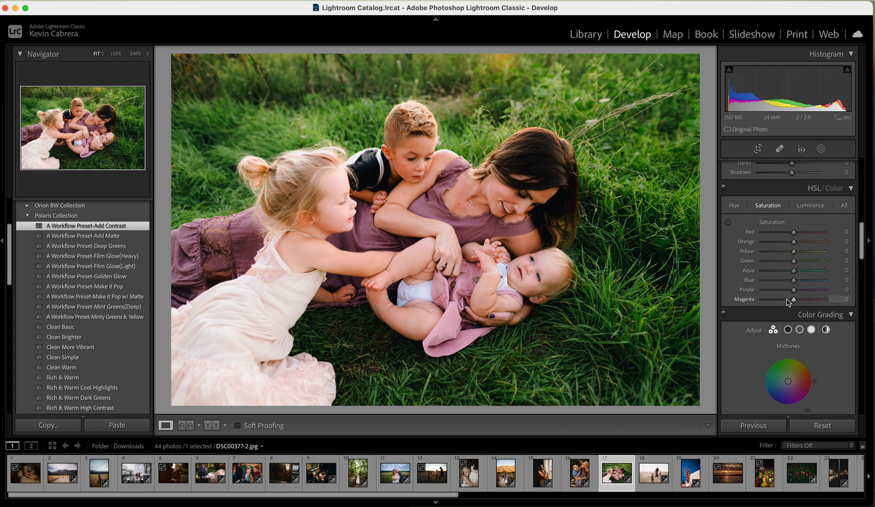
Soften the grass photo's contrast with Highlights +2, Shadows +10 and Blacks -26
scroll(790, 304, up, 10)
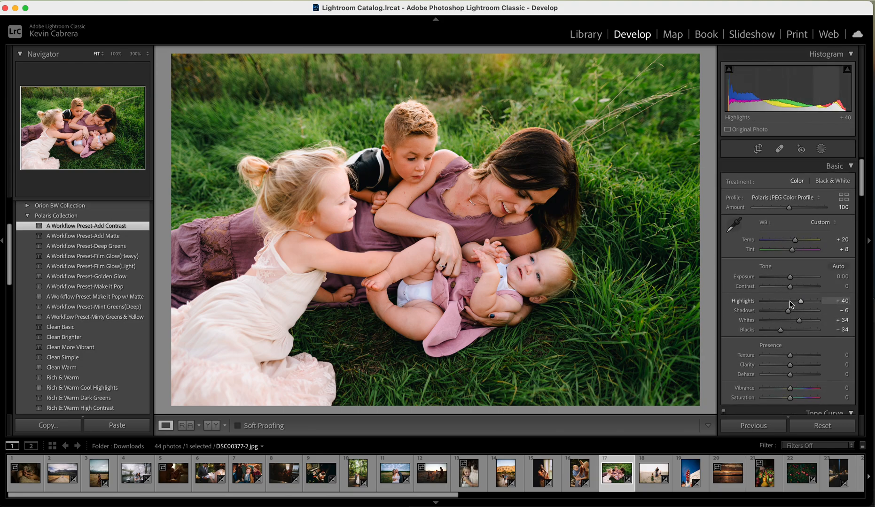
click(790, 303)
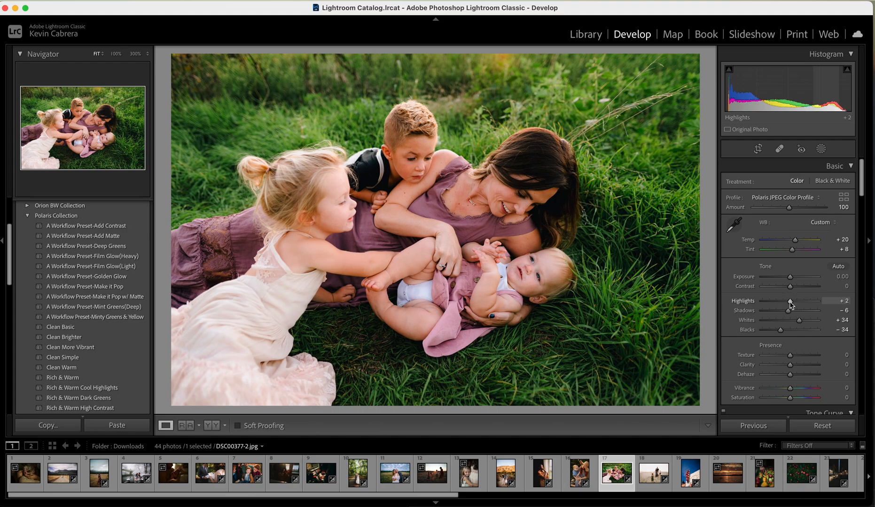
drag(788, 311, 785, 334)
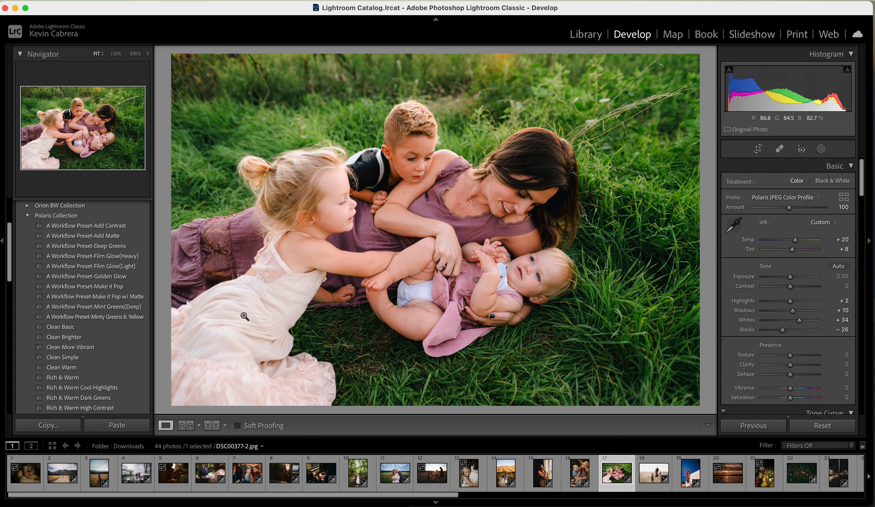
Preview the remaining Clean, Rich & Warm and Wondrous presets of the Polaris Collection on the grass photo
scroll(119, 343, down, 3)
scroll(120, 343, down, 2)
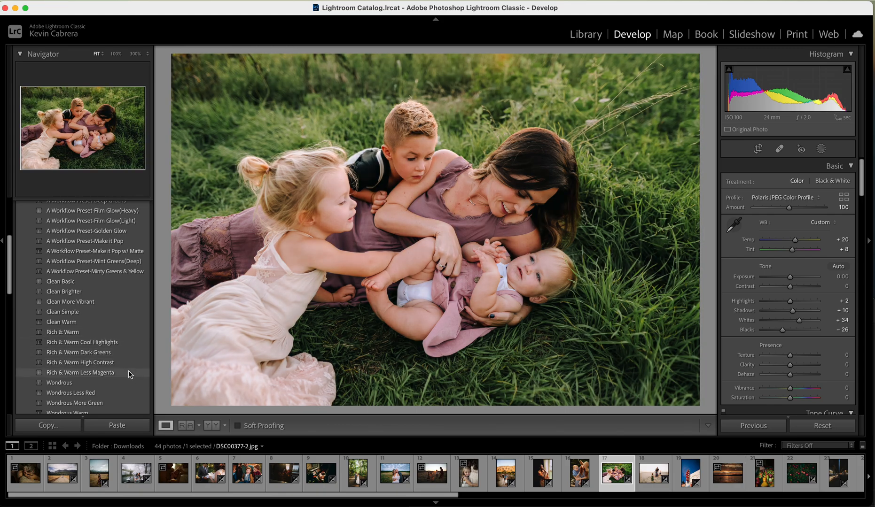
scroll(129, 381, down, 2)
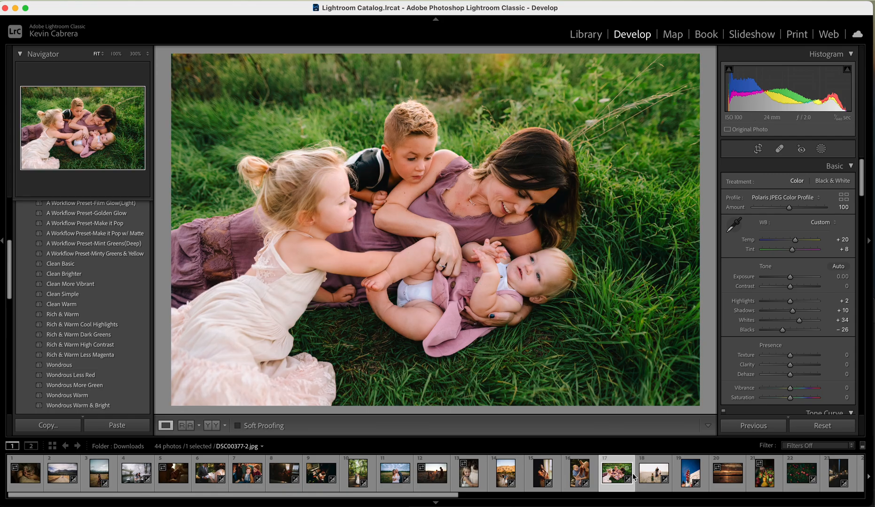
Open the sunset photo of the couple with the champagne bottle and set Exposure +0.35, Temp 7,506 and Tint +17
scroll(634, 477, right, 15)
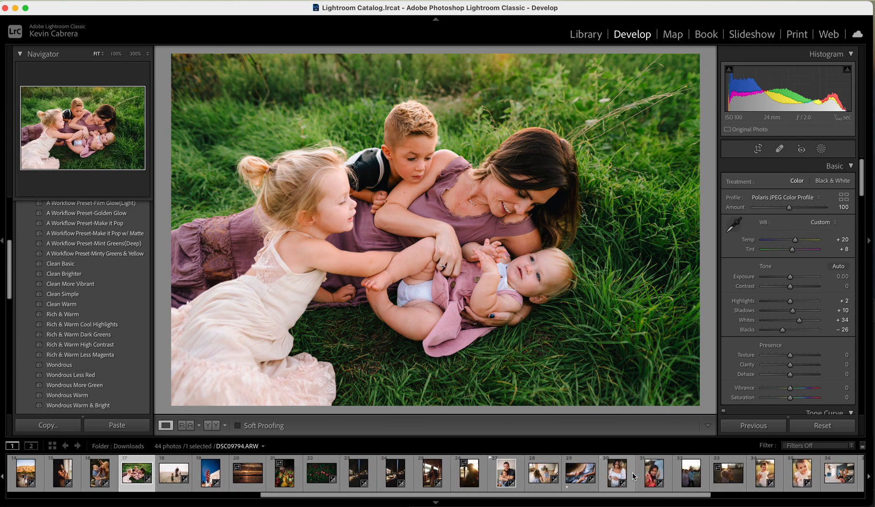
scroll(634, 477, right, 6)
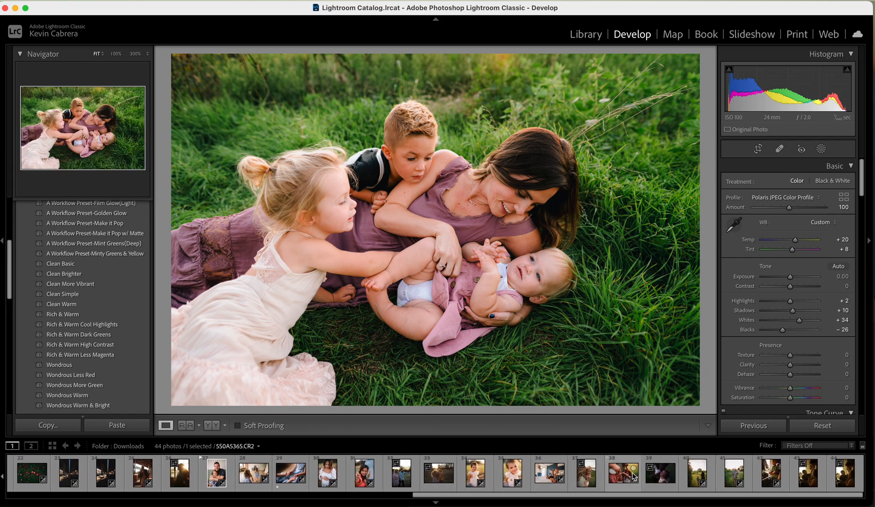
click(414, 487)
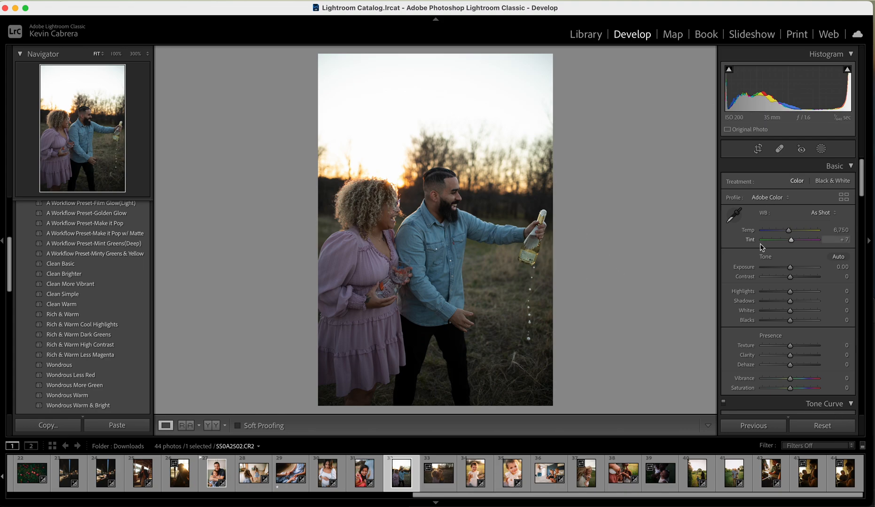
drag(790, 269, 793, 270)
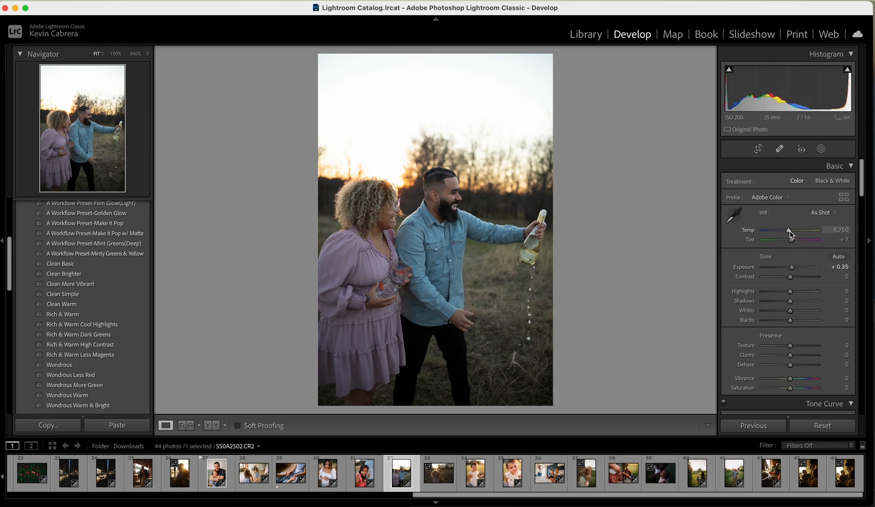
drag(790, 232, 794, 244)
Apply the Polaris RAW Profile with Exposure +0.10, Temp 9,210 and Tint +15, and compare the before and after versions
click(775, 198)
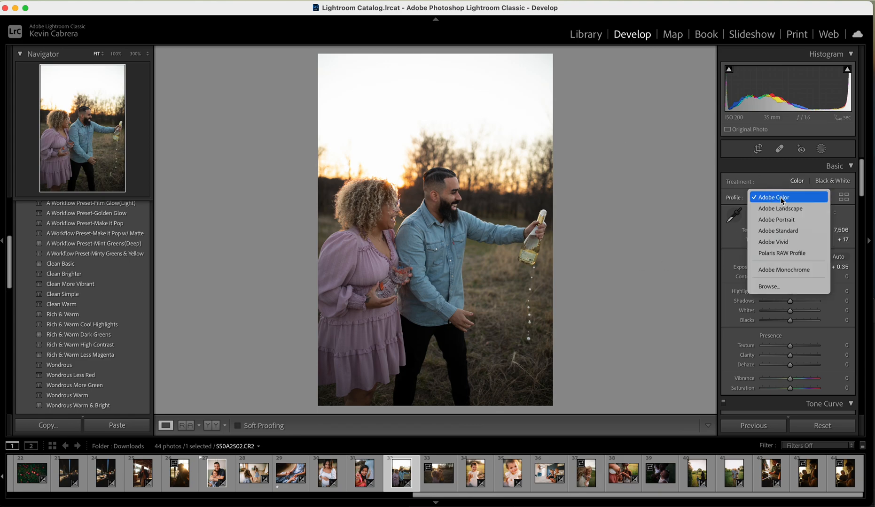
click(790, 254)
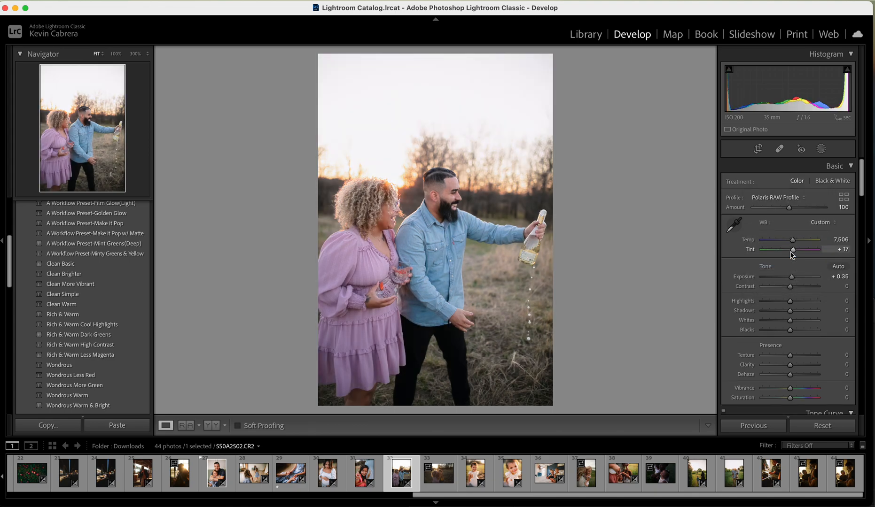
drag(792, 277, 791, 280)
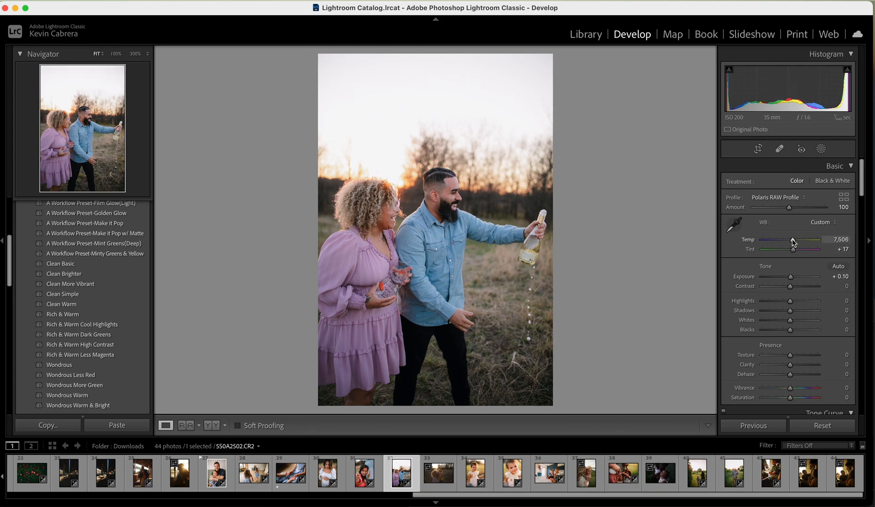
drag(794, 243, 800, 242)
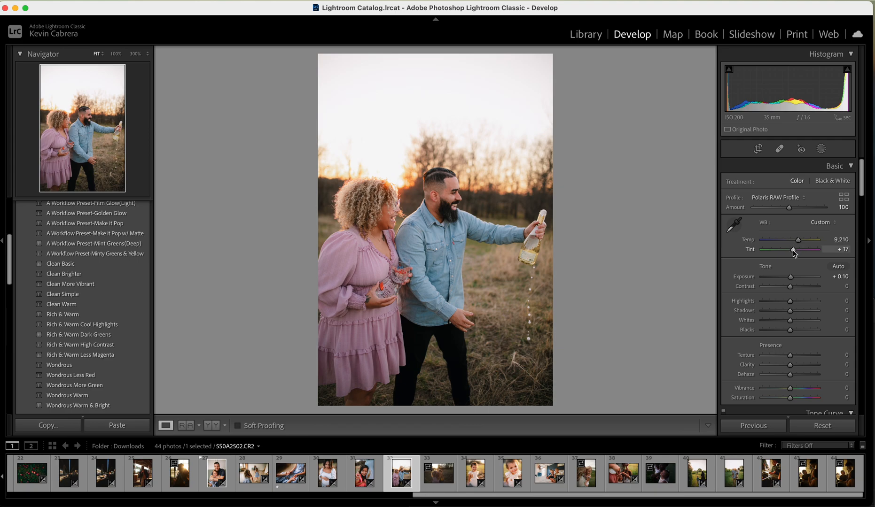
drag(794, 254, 794, 254)
click(210, 426)
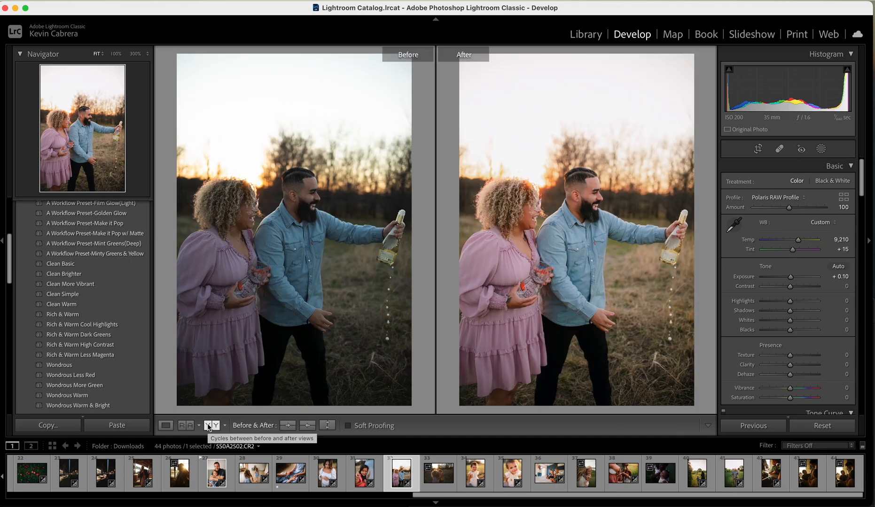
click(166, 425)
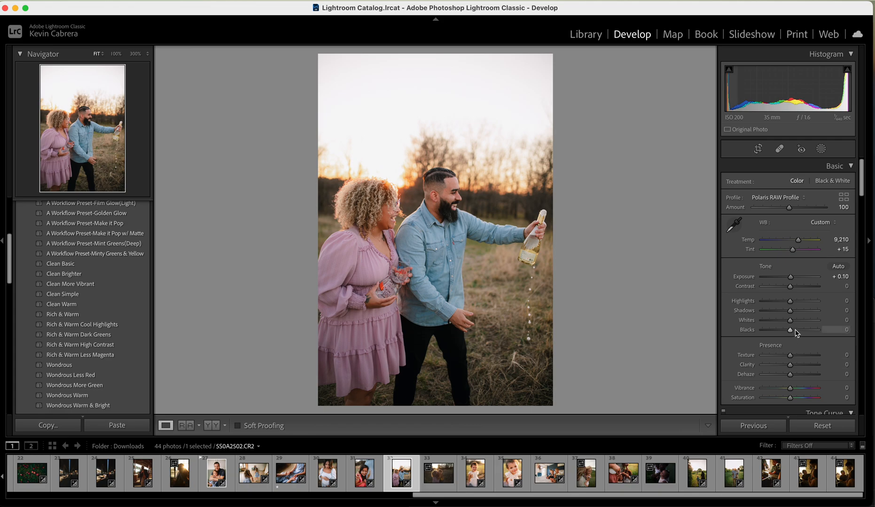
Set the couple photo's Blacks to -6
drag(792, 333, 788, 332)
scroll(788, 332, down, 10)
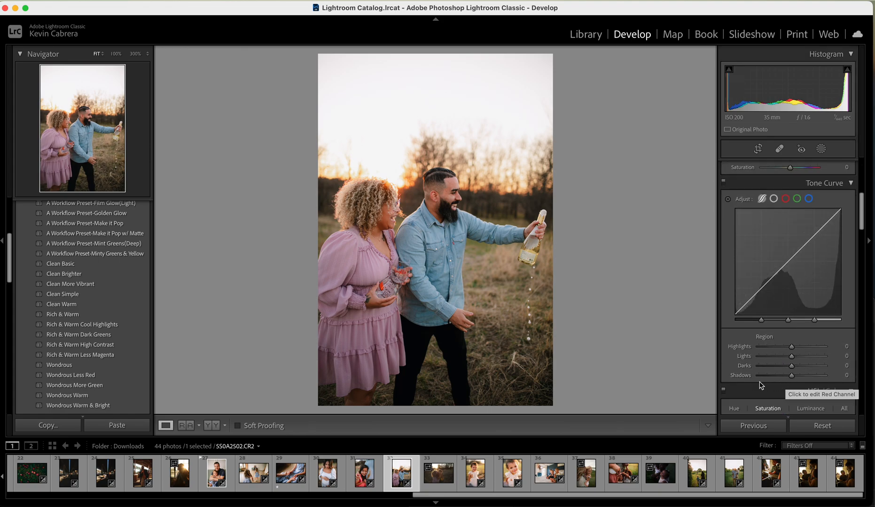
scroll(776, 369, up, 10)
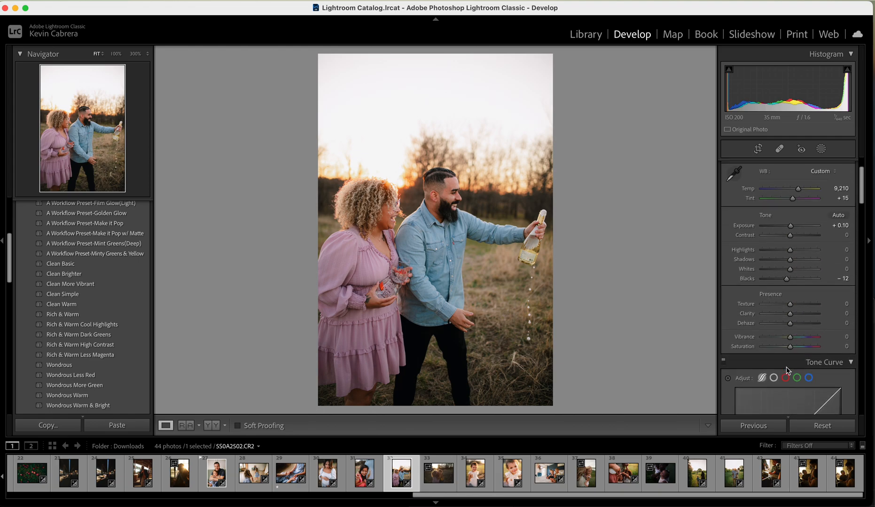
drag(788, 335, 790, 335)
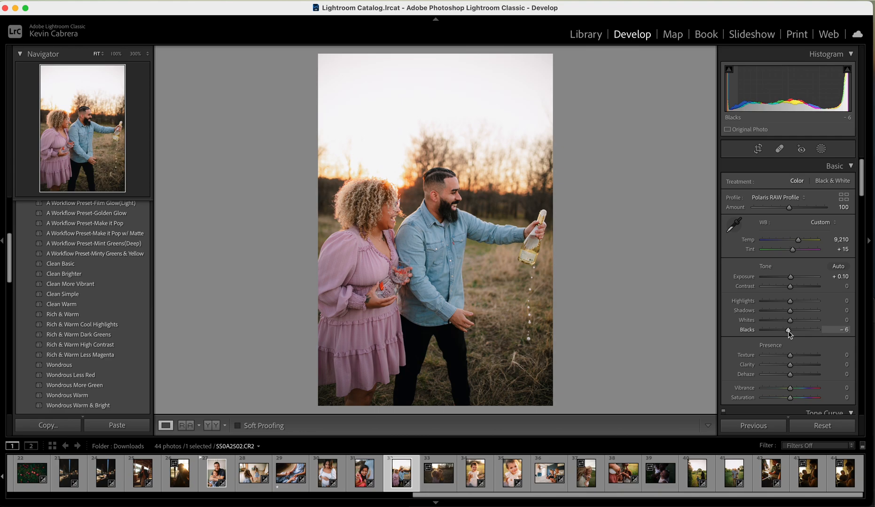
Set the Tone Curve's Shadows region to -10 for the couple photo
scroll(789, 331, down, 10)
click(792, 302)
drag(793, 304, 790, 304)
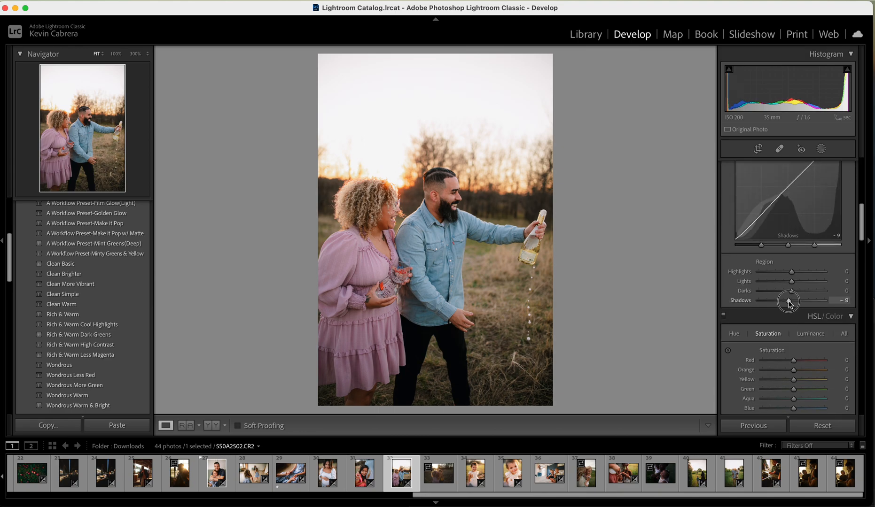
drag(790, 304, 790, 304)
scroll(789, 303, up, 5)
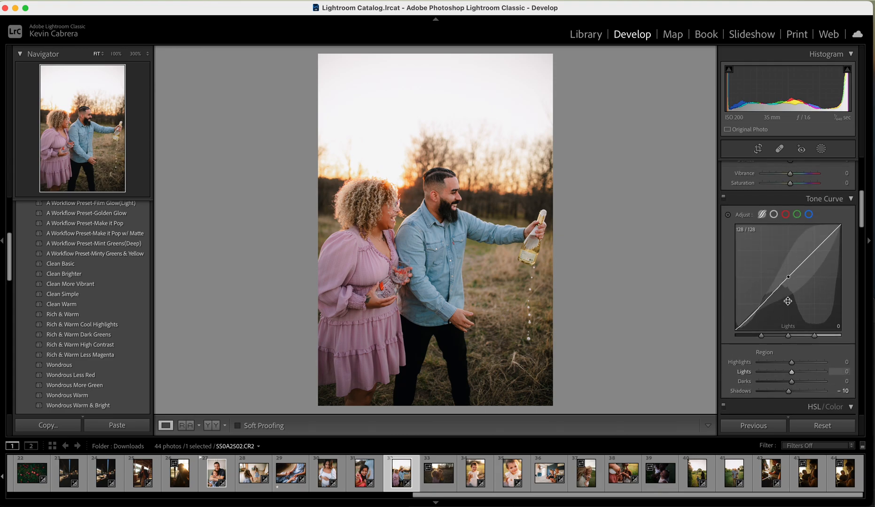
scroll(788, 301, up, 10)
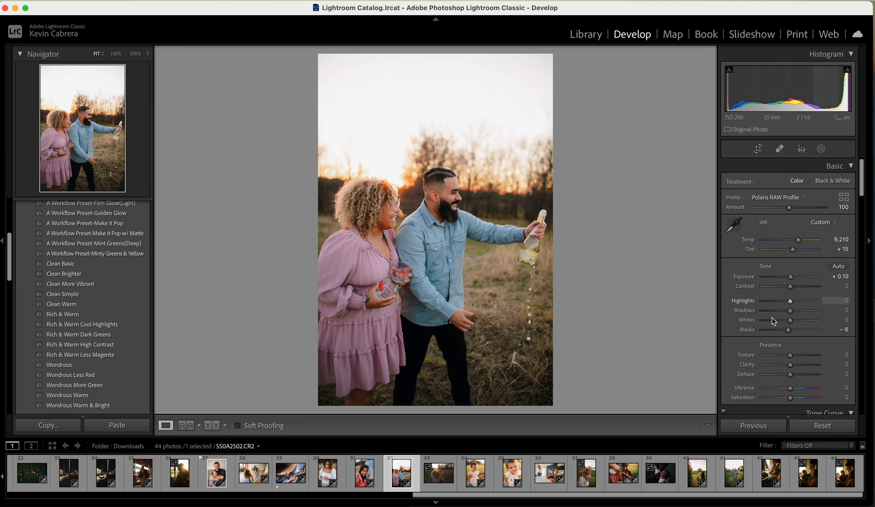
Try an Orange saturation of -46 in the HSL adjustments and undo it
scroll(771, 315, down, 8)
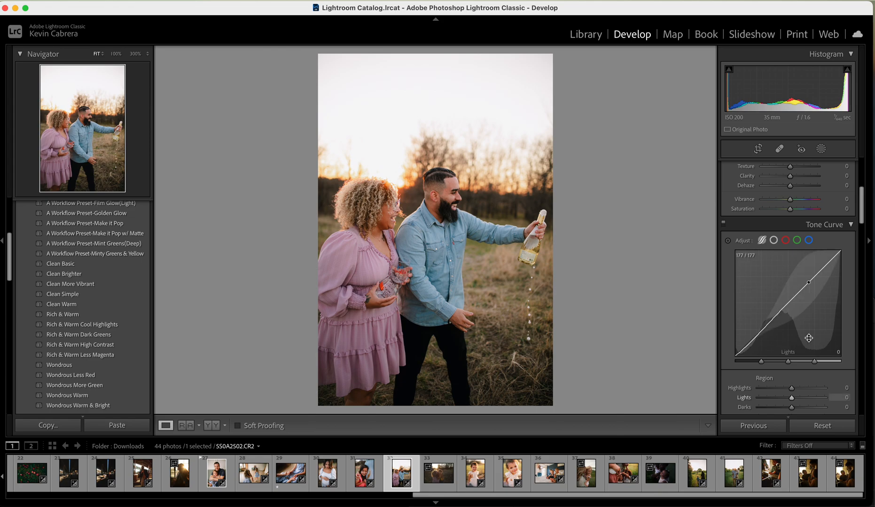
scroll(867, 236, down, 5)
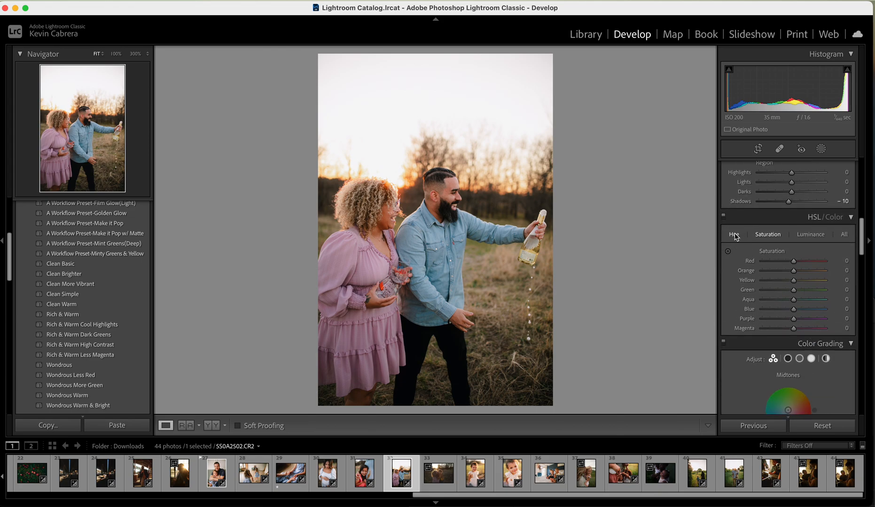
click(735, 236)
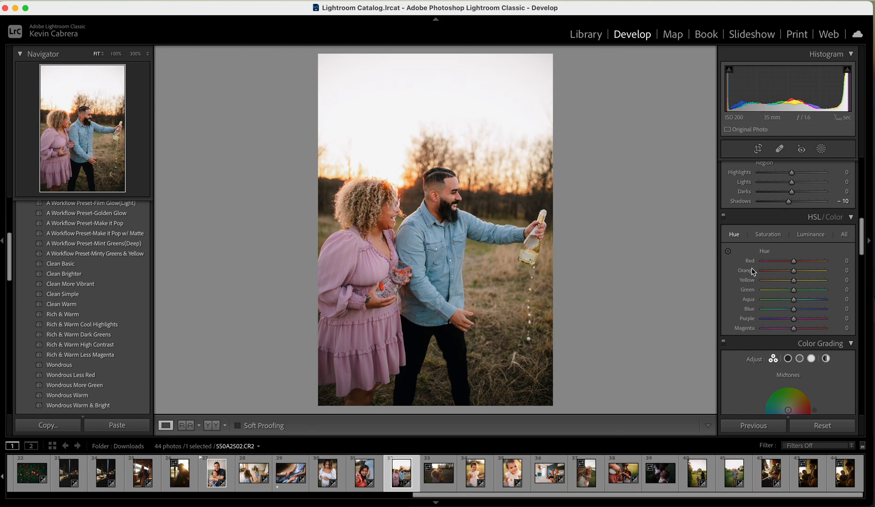
scroll(796, 289, down, 1)
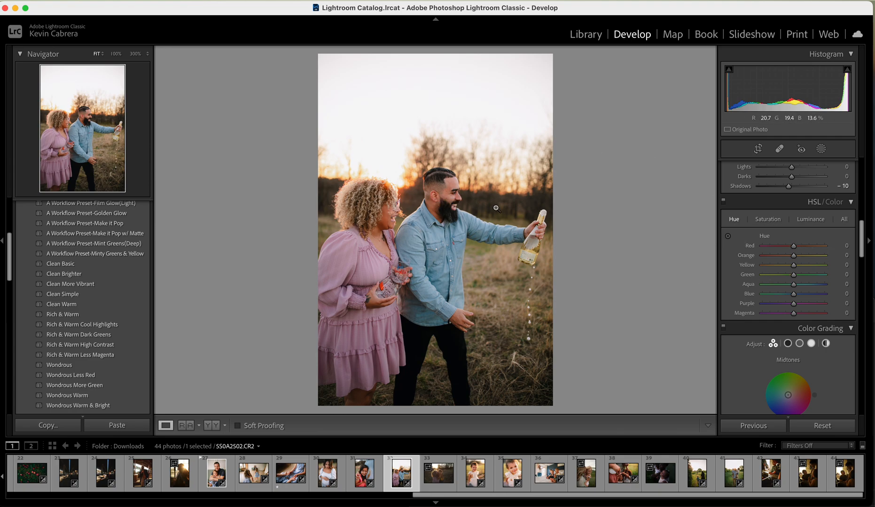
click(773, 220)
drag(793, 256, 780, 258)
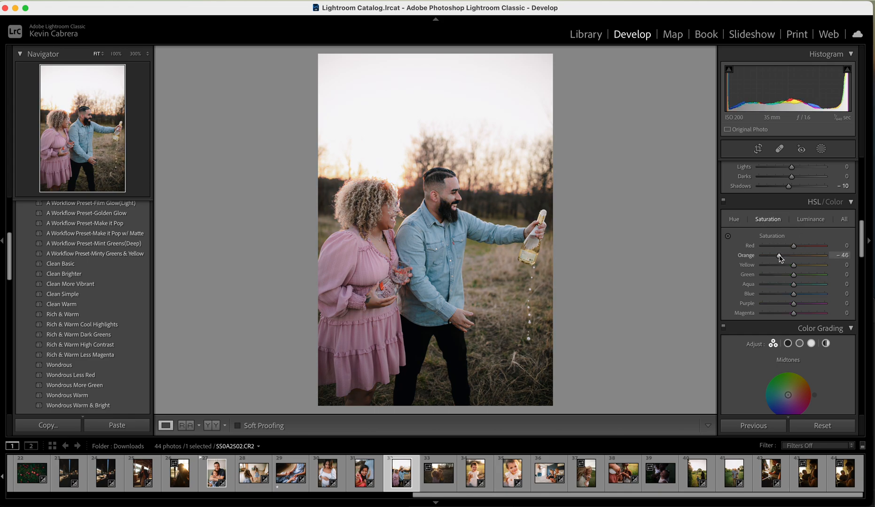
key(super+z)
Shift the skin tones with an Orange hue of +6 and an Orange saturation of -2
click(741, 222)
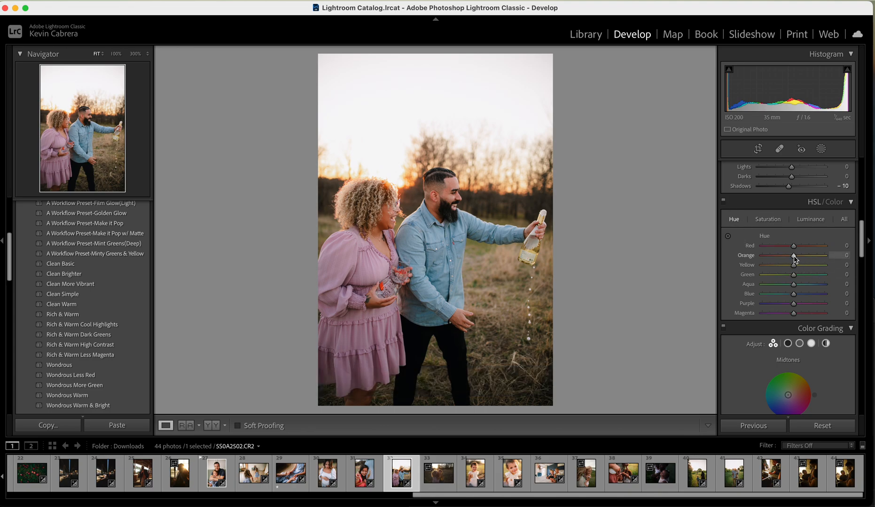
drag(794, 258, 797, 259)
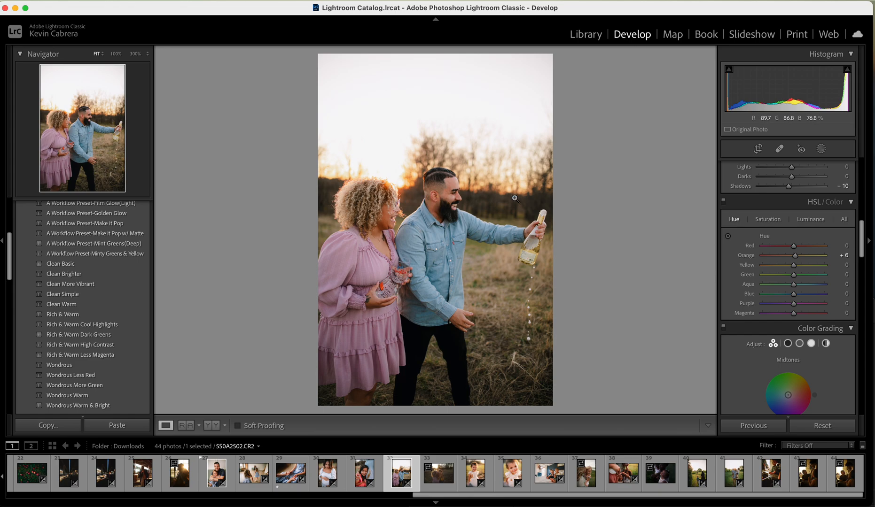
click(766, 219)
click(793, 258)
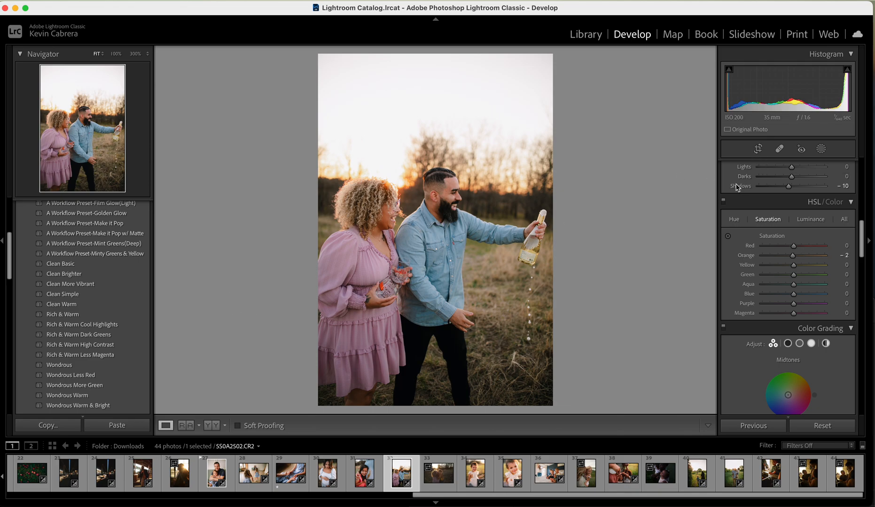
Compare the photo with and without the HSL adjustments, and reset the Orange saturation to its default
click(724, 202)
click(723, 202)
click(724, 203)
click(724, 203)
click(724, 202)
click(724, 203)
double_click(794, 256)
click(747, 219)
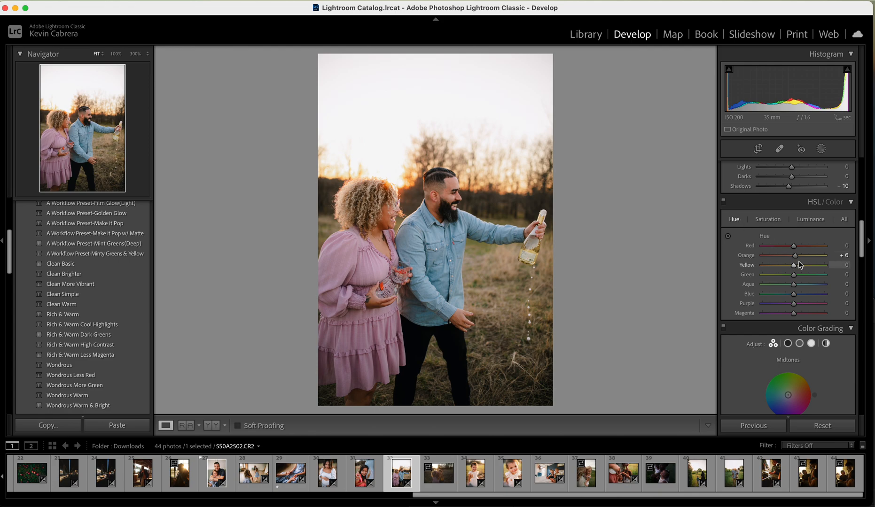
Set the Blue Primary hue to +6 in Calibration and compare the photo with and without the calibration changes
scroll(747, 251, down, 10)
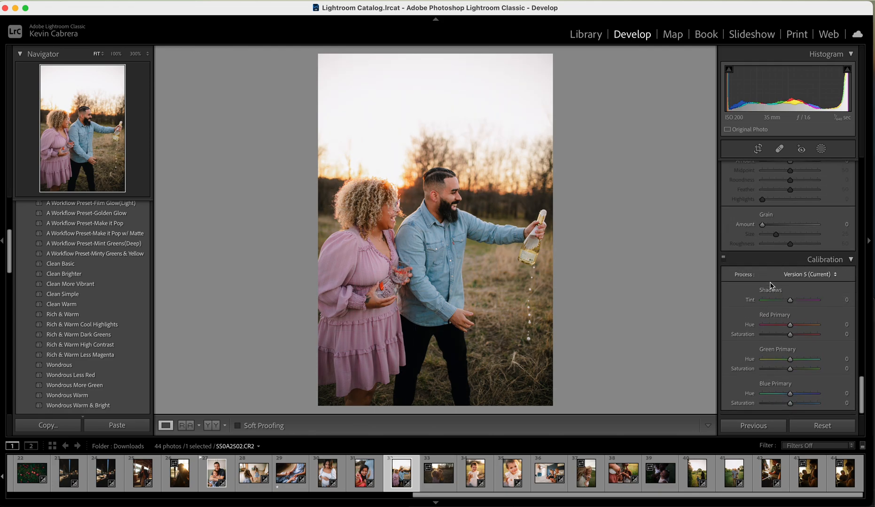
click(791, 395)
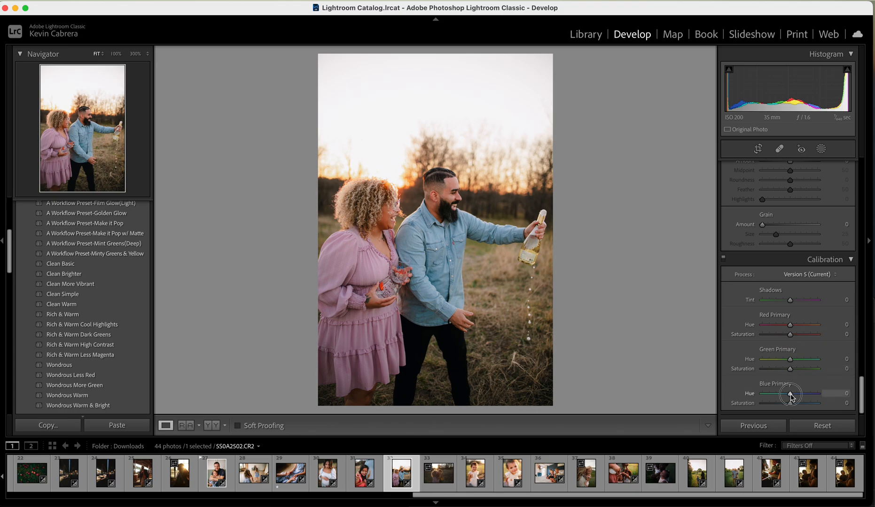
drag(791, 393, 793, 397)
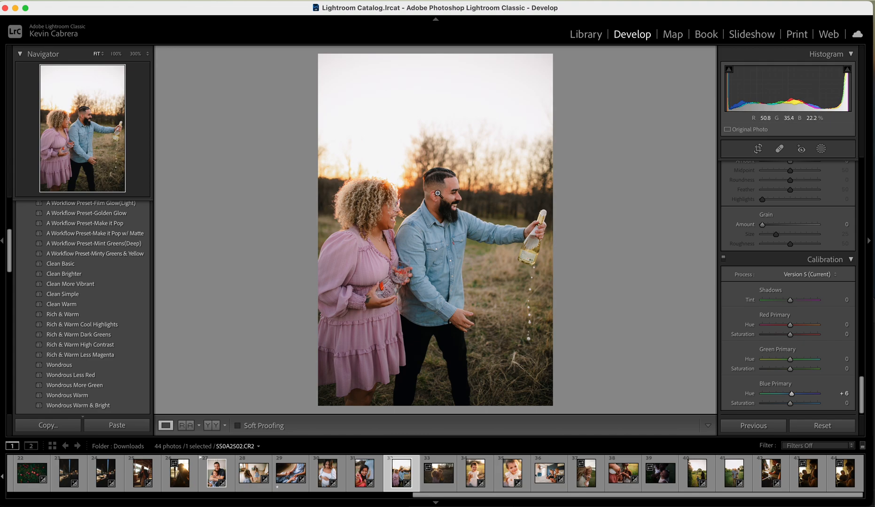
click(724, 260)
click(724, 260)
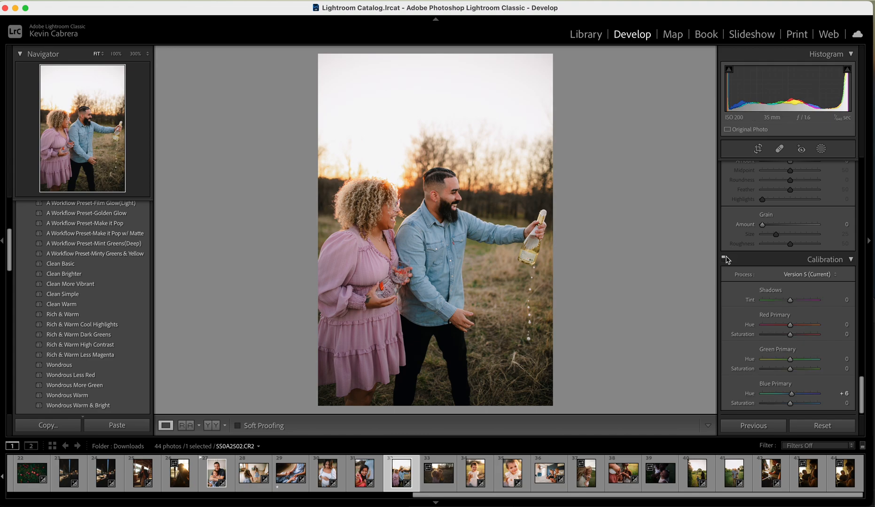
click(725, 260)
click(725, 260)
Try a Blue Primary hue of +46 on the couple photo and undo it
drag(792, 394, 803, 397)
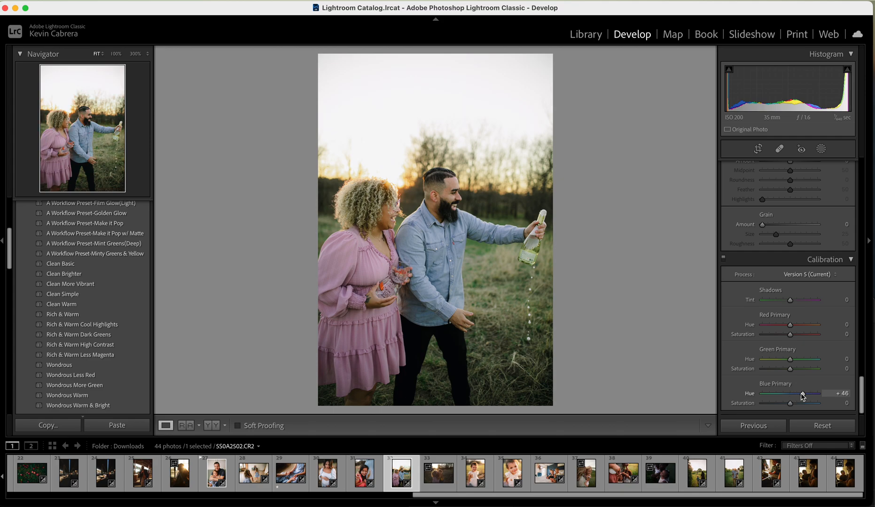
key(super+z)
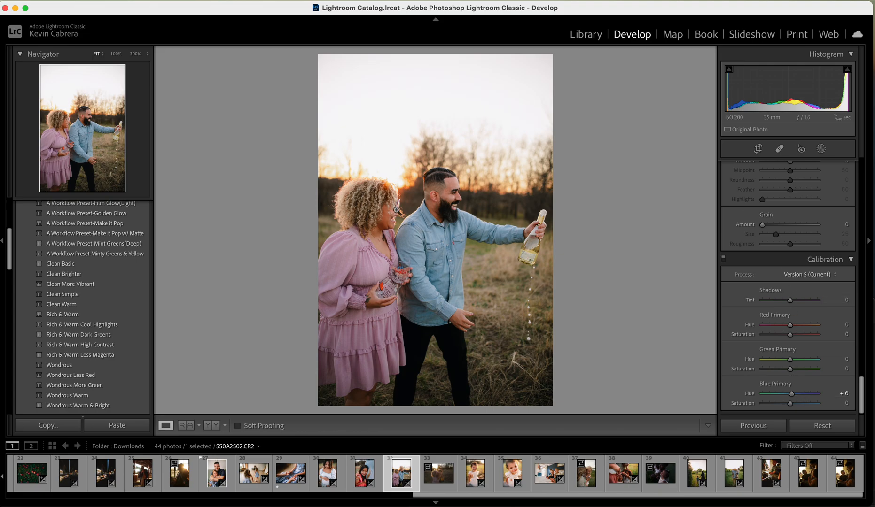
scroll(822, 337, up, 10)
scroll(823, 339, up, 15)
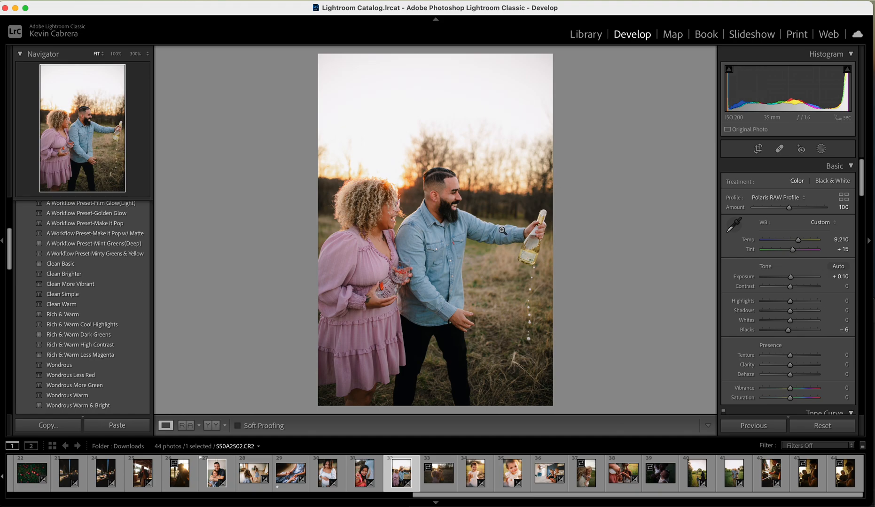
Preview Polaris presets such as Clean More Vibrant, Clean Simple, Rich & Warm Cool Highlights and Rich & Warm Dark Greens on the couple photo
click(99, 286)
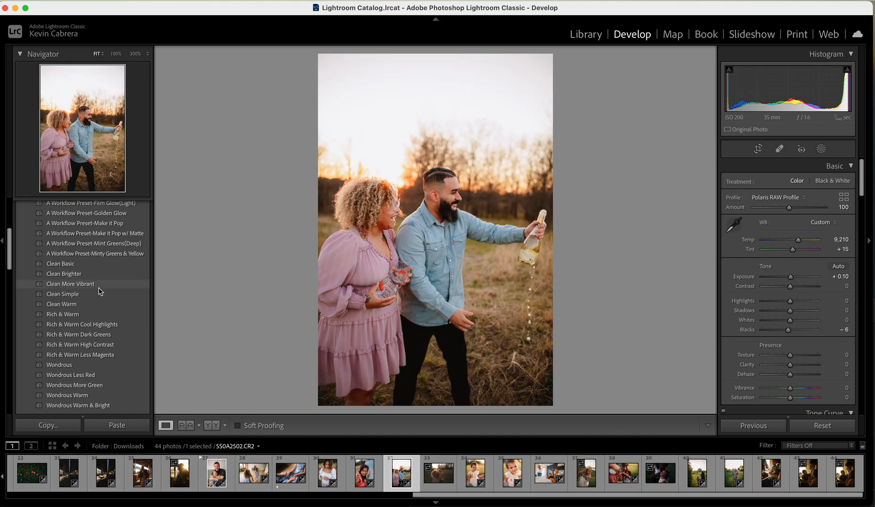
click(100, 296)
scroll(100, 300, down, 1)
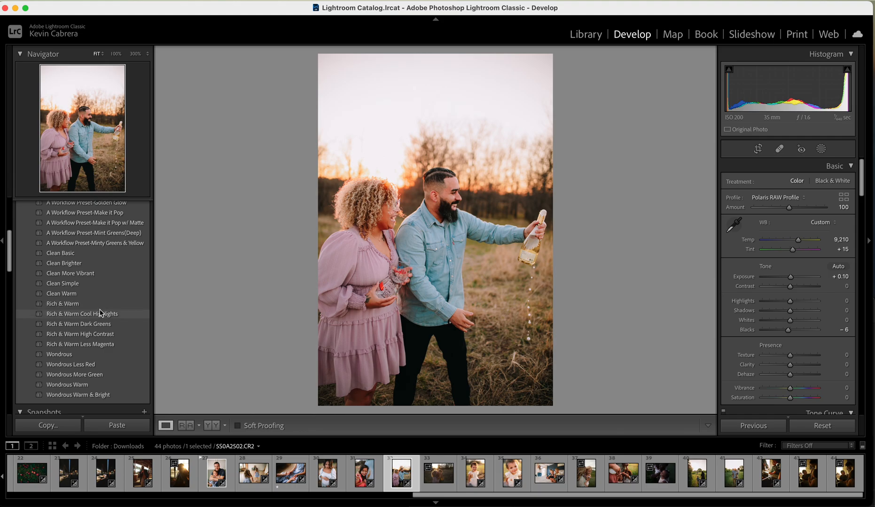
click(101, 315)
click(103, 324)
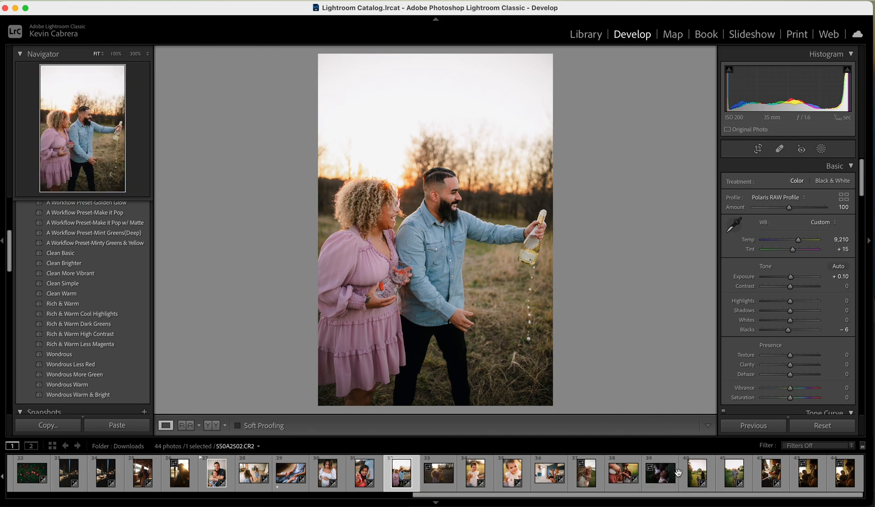
scroll(678, 473, up, 1)
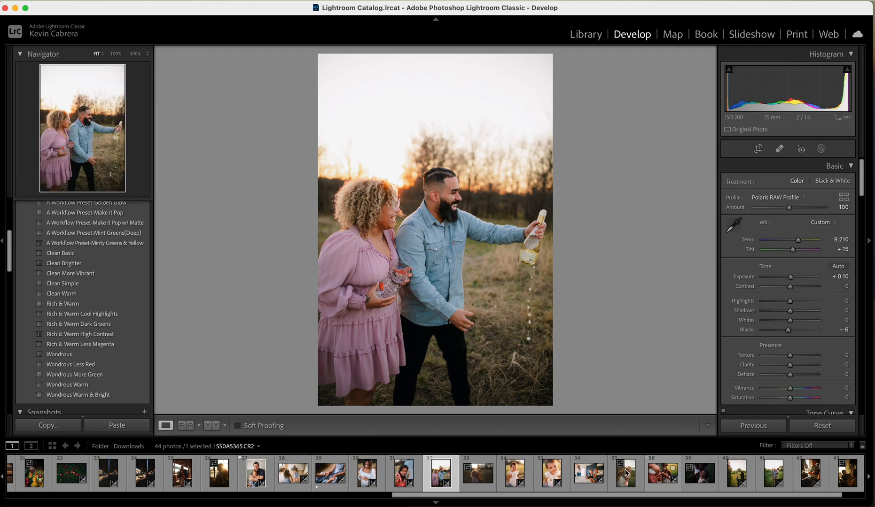
Open the photo of the family on the bed and apply the Polaris RAW Profile, comparing the before and after versions
click(594, 483)
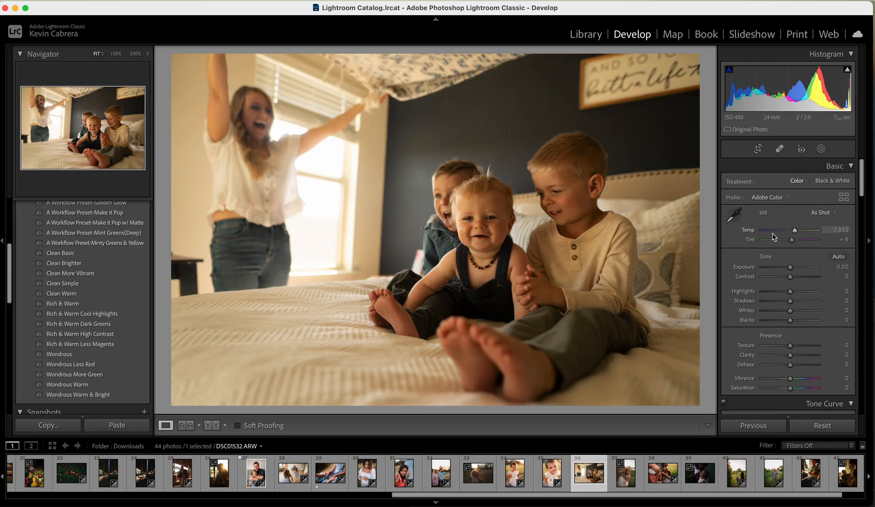
click(212, 427)
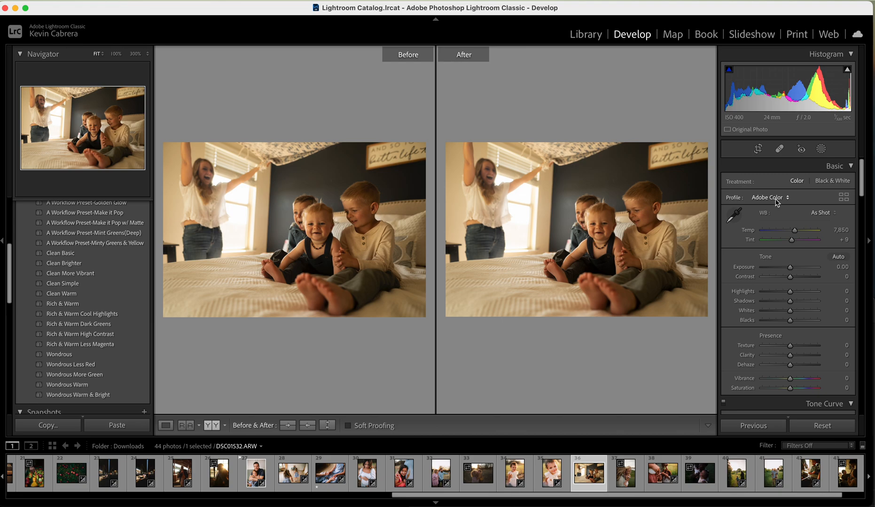
click(778, 201)
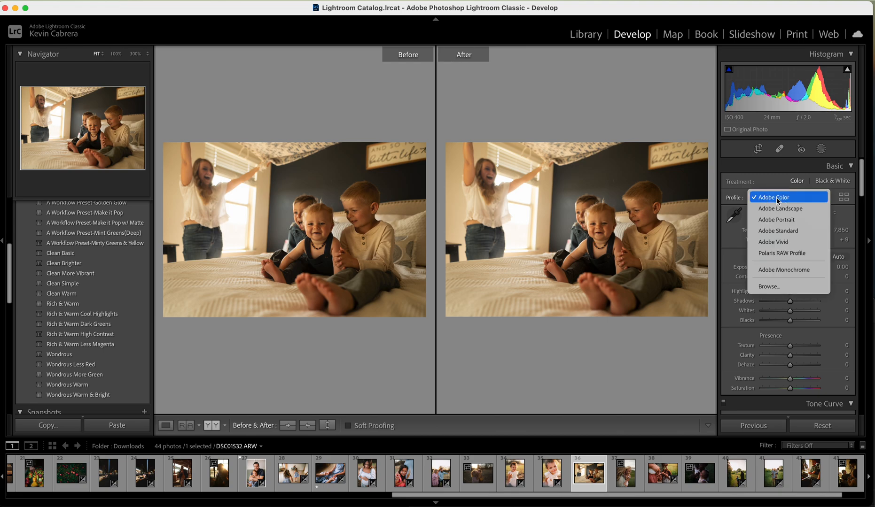
click(779, 253)
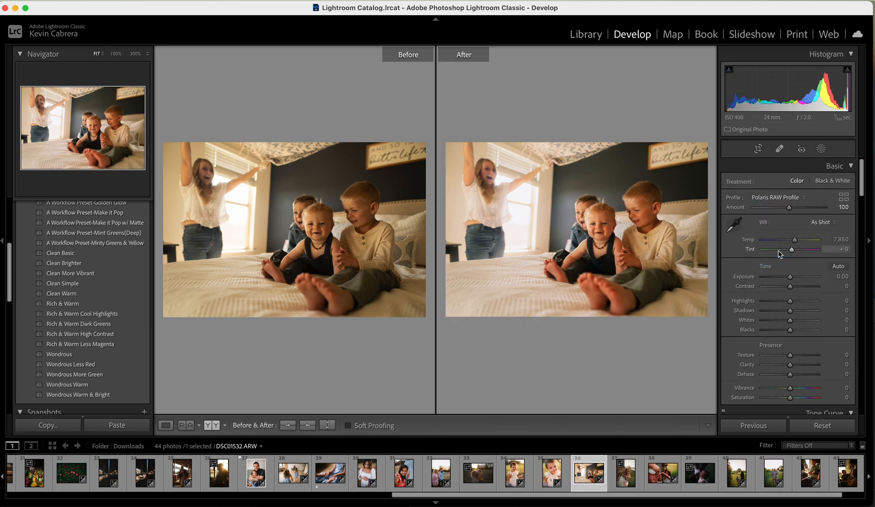
click(166, 426)
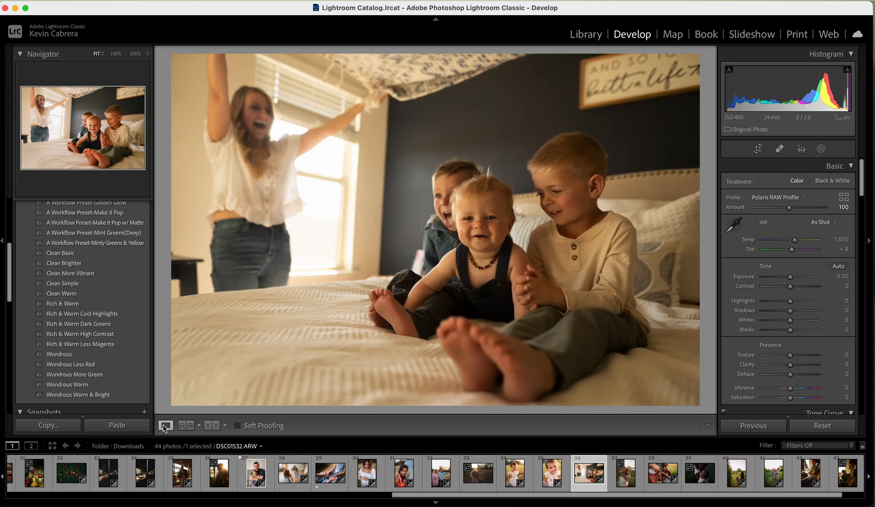
Set the white balance temperature of the bedroom photo to 5,527 and the exposure to +0.15
drag(795, 242, 782, 243)
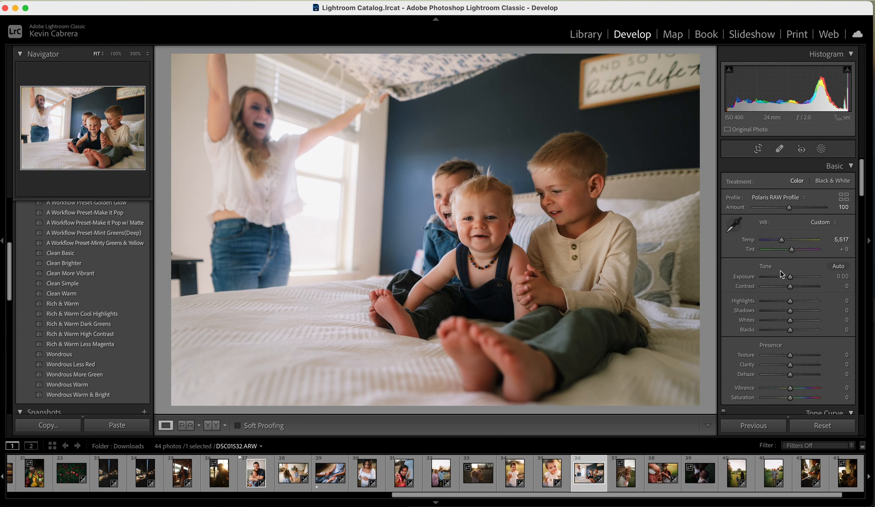
drag(792, 277, 793, 279)
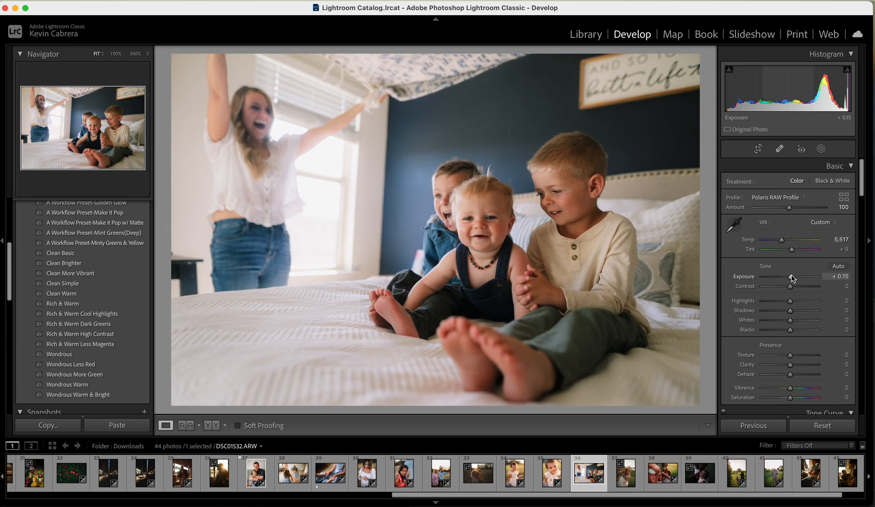
drag(783, 243, 782, 244)
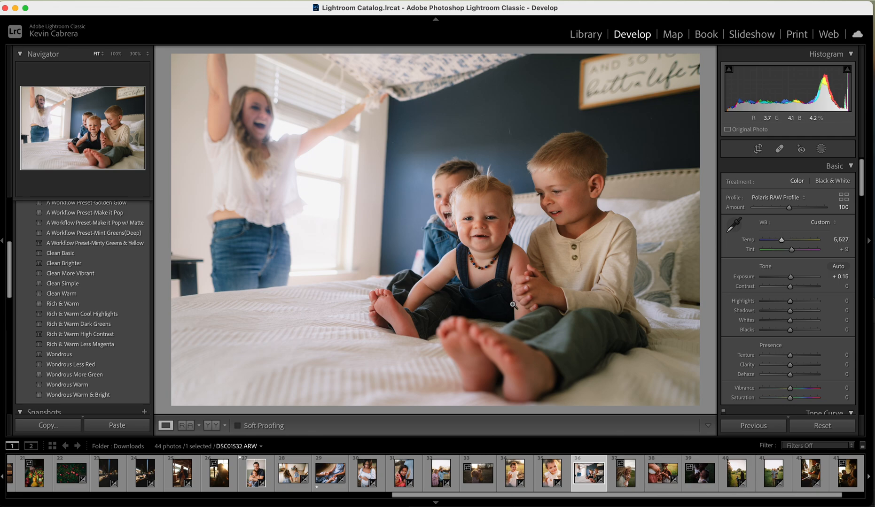
Apply the A Workflow Preset-Golden Glow preset to the bedroom photo, and refine the white balance to Temp 5,260 and Tint +6
scroll(83, 273, up, 5)
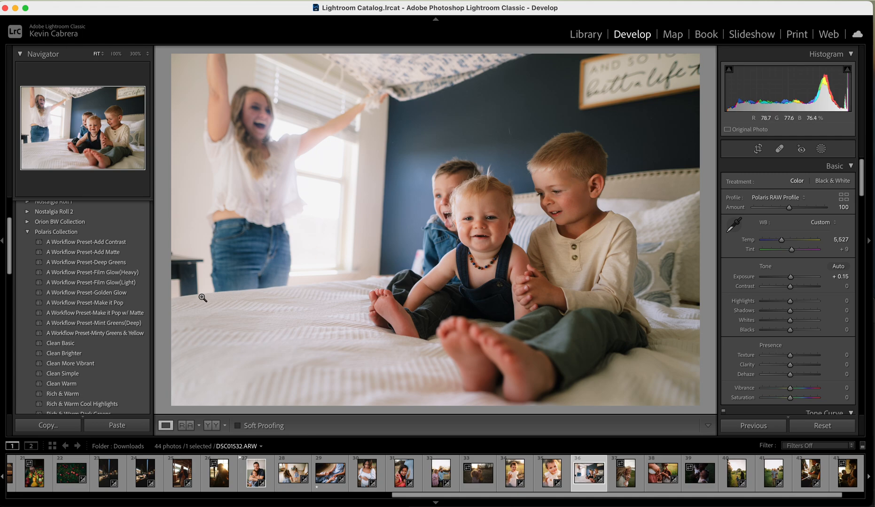
click(141, 293)
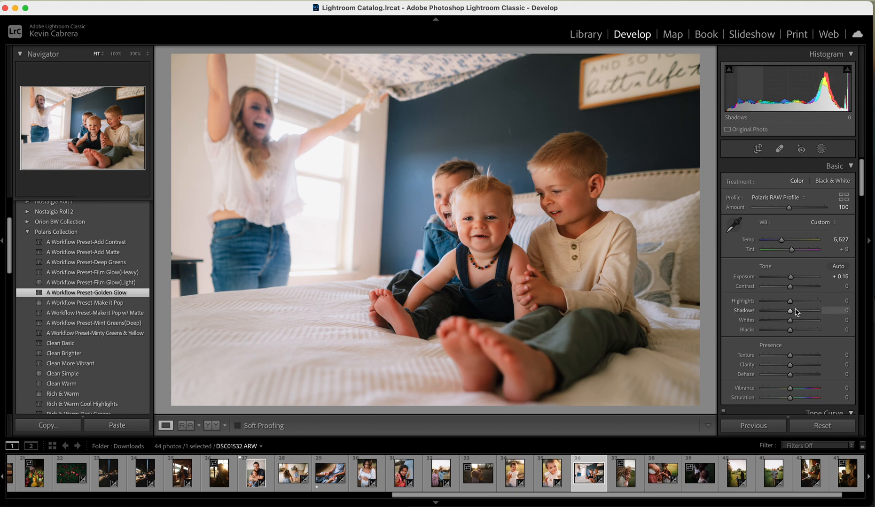
click(791, 250)
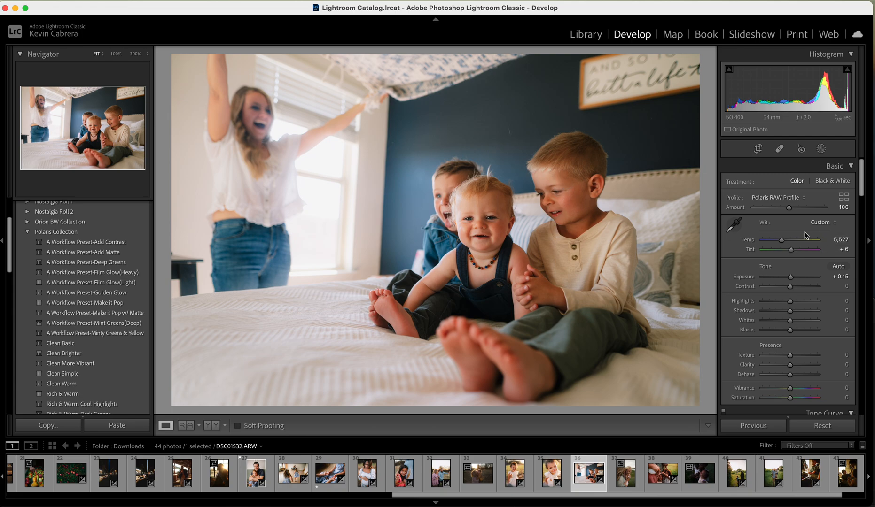
click(781, 241)
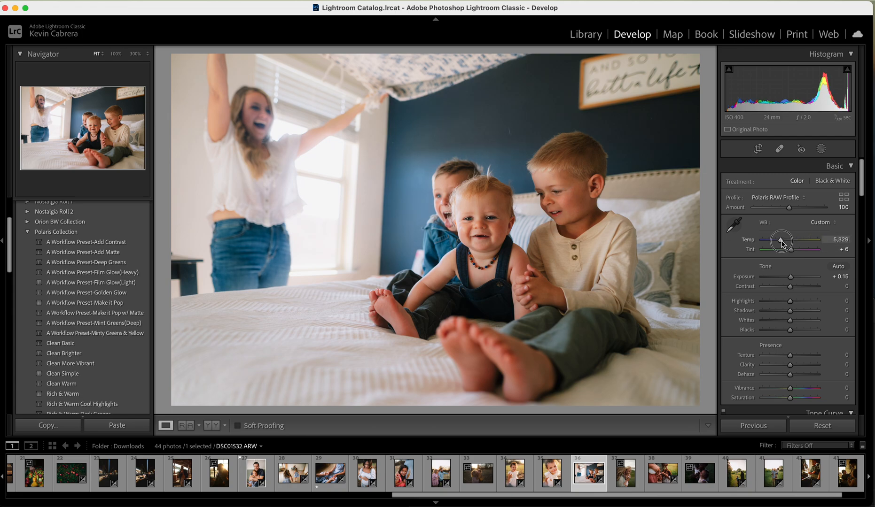
drag(782, 244, 782, 244)
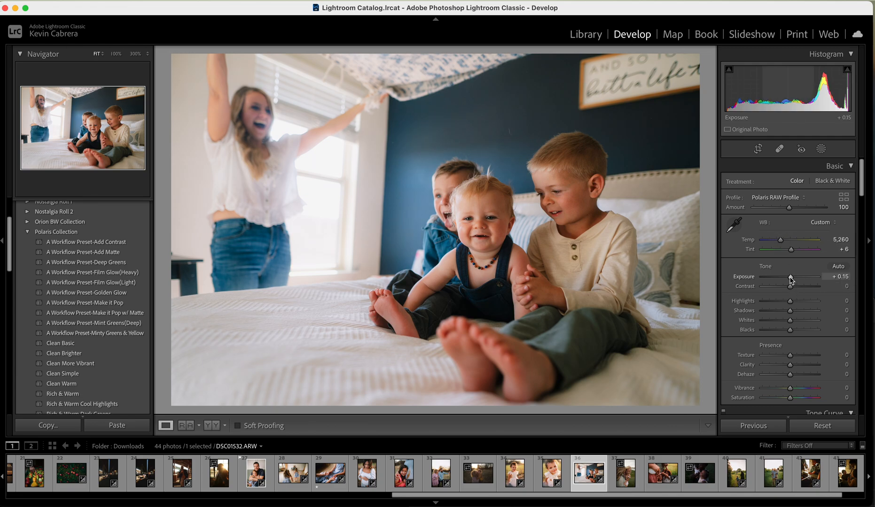
drag(792, 314, 791, 314)
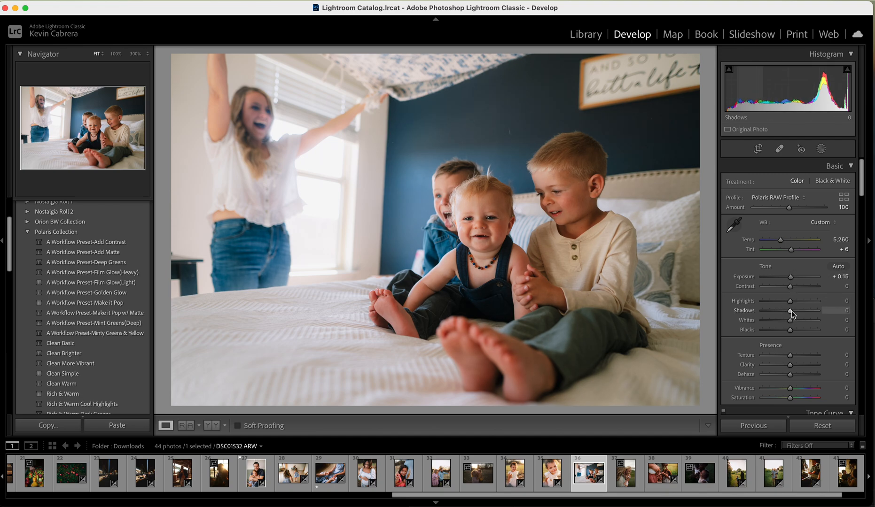
Inspect the children's faces at 100% zoom and return to the full photo
click(504, 251)
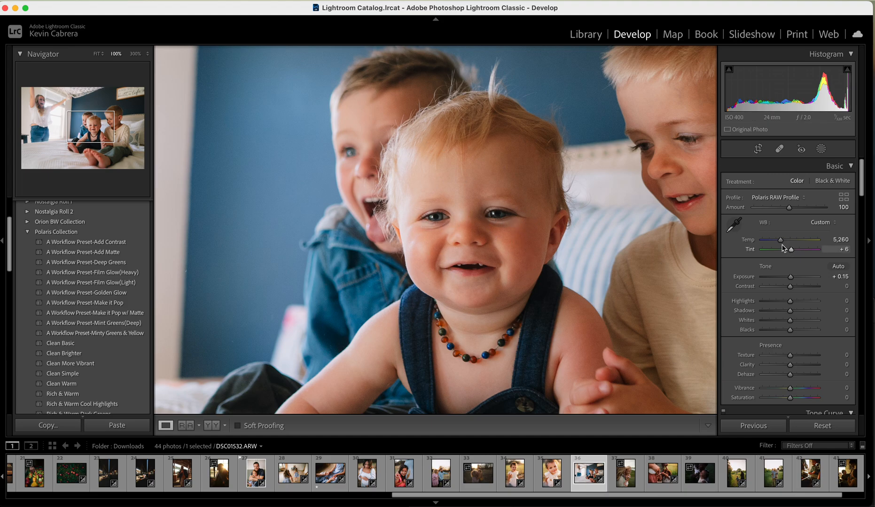
drag(590, 114, 443, 226)
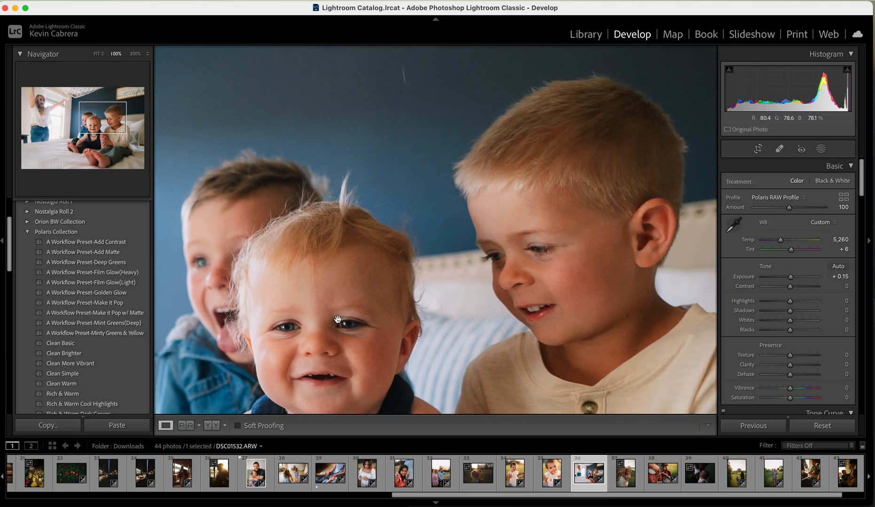
click(322, 312)
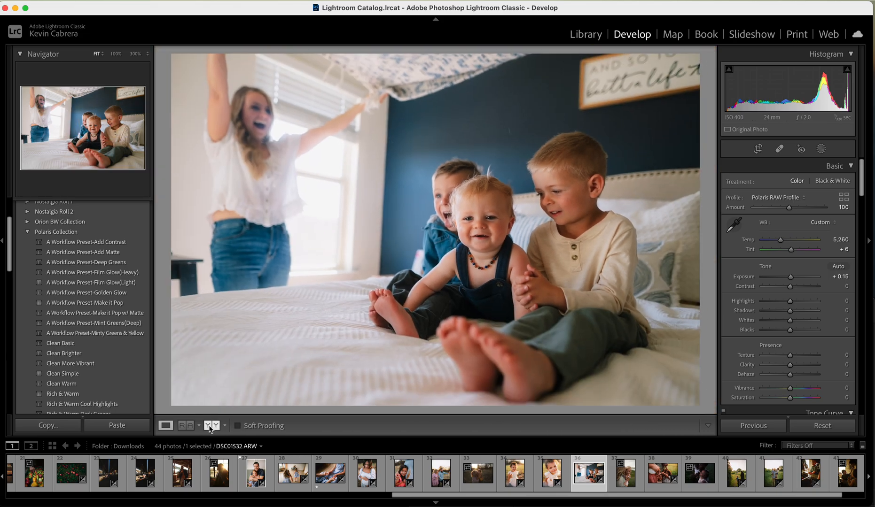
Compare the bedroom photo before and after editing, and set the exposure to +0.10
click(211, 426)
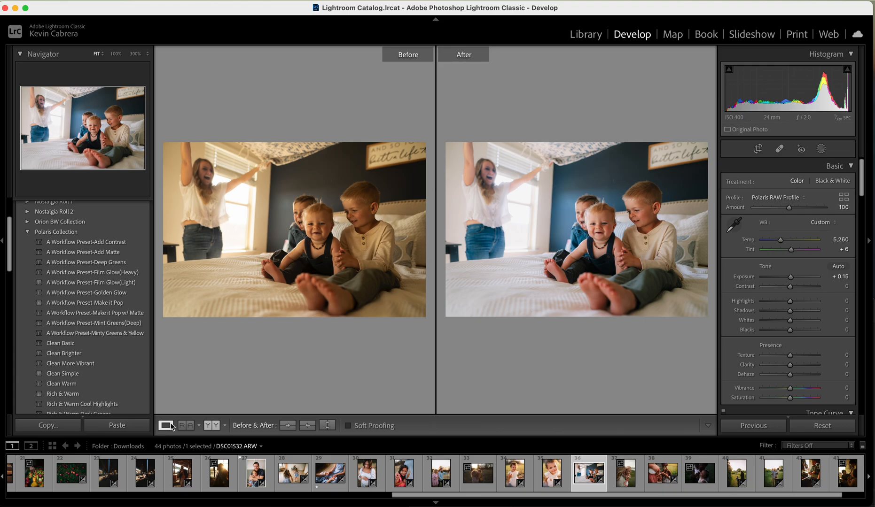
click(166, 425)
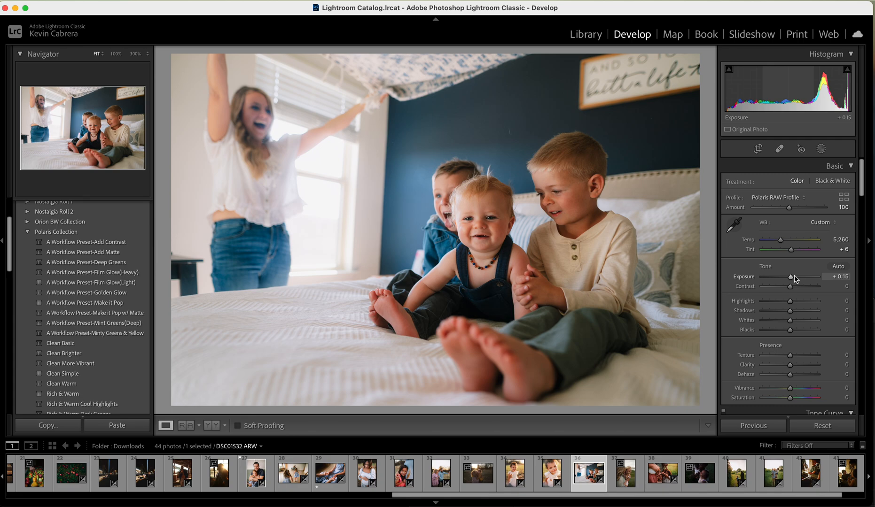
drag(792, 279, 791, 279)
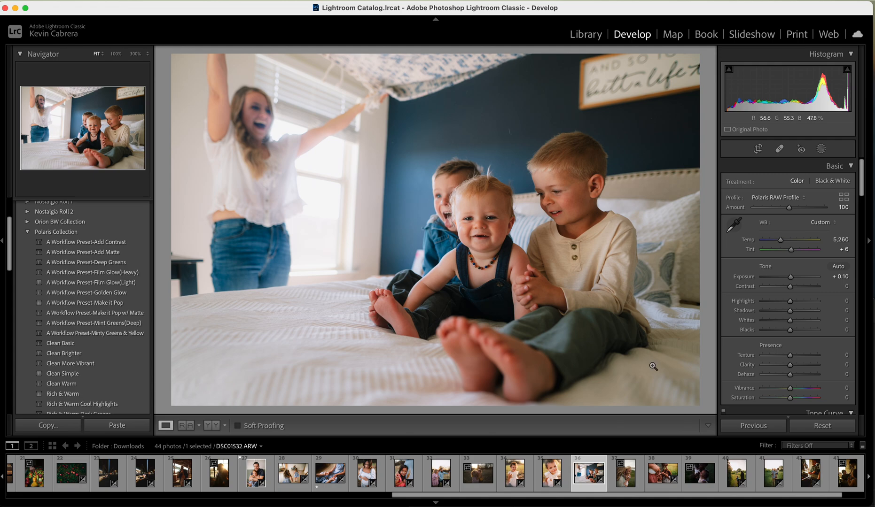
scroll(789, 321, down, 10)
scroll(789, 321, up, 10)
scroll(783, 243, down, 12)
scroll(782, 243, up, 12)
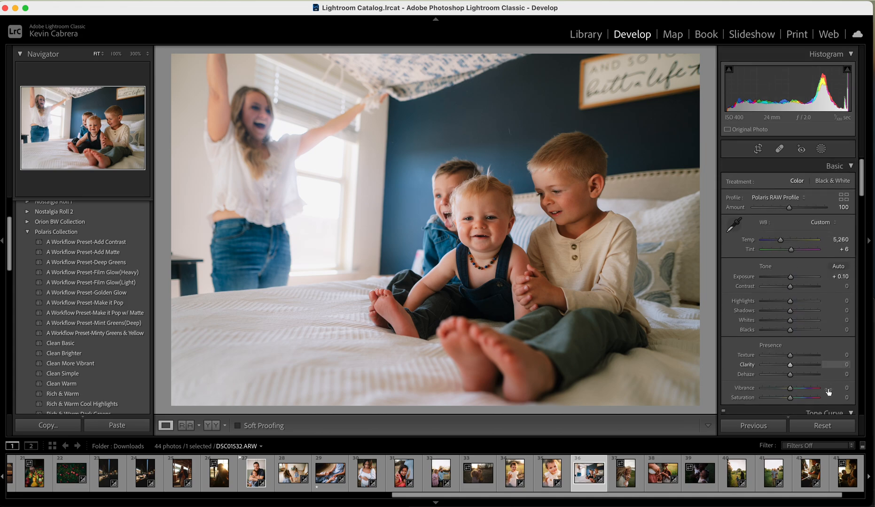
scroll(754, 248, up, 2)
scroll(754, 248, down, 1)
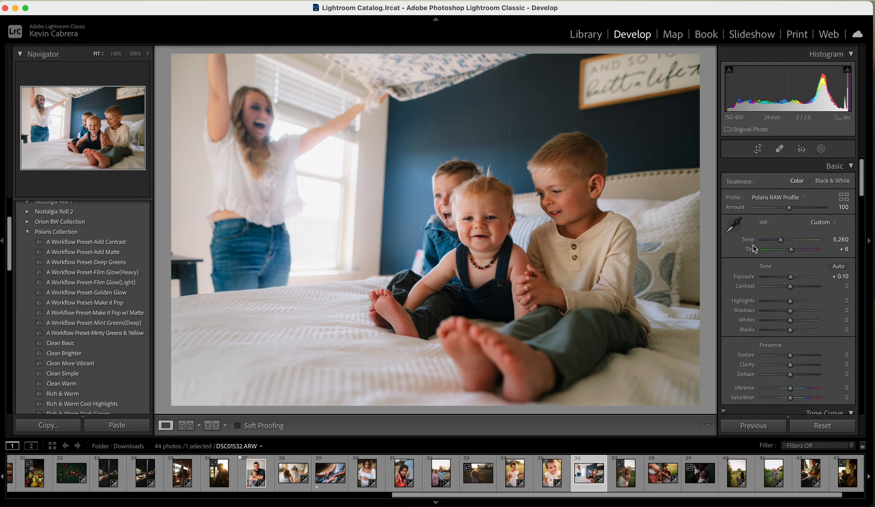